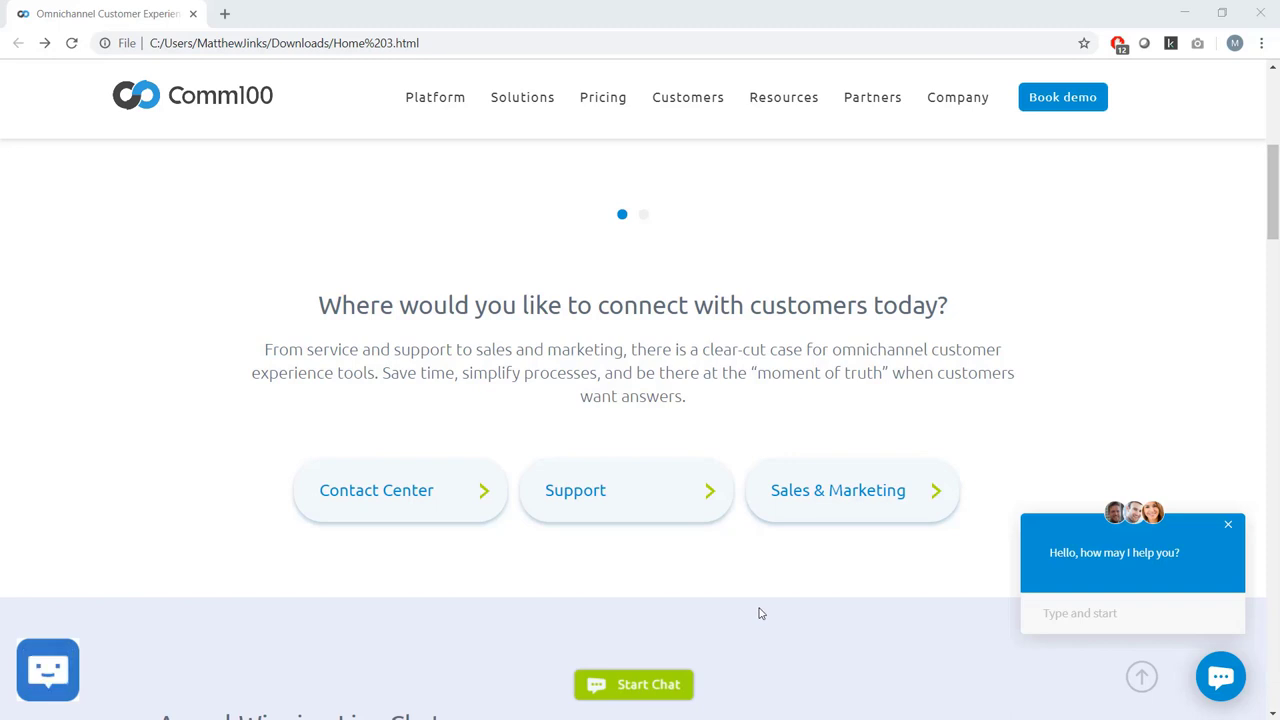
Step: Start a popup chat with the agent, centre it, end the chat, and close its window
left_click(670, 684)
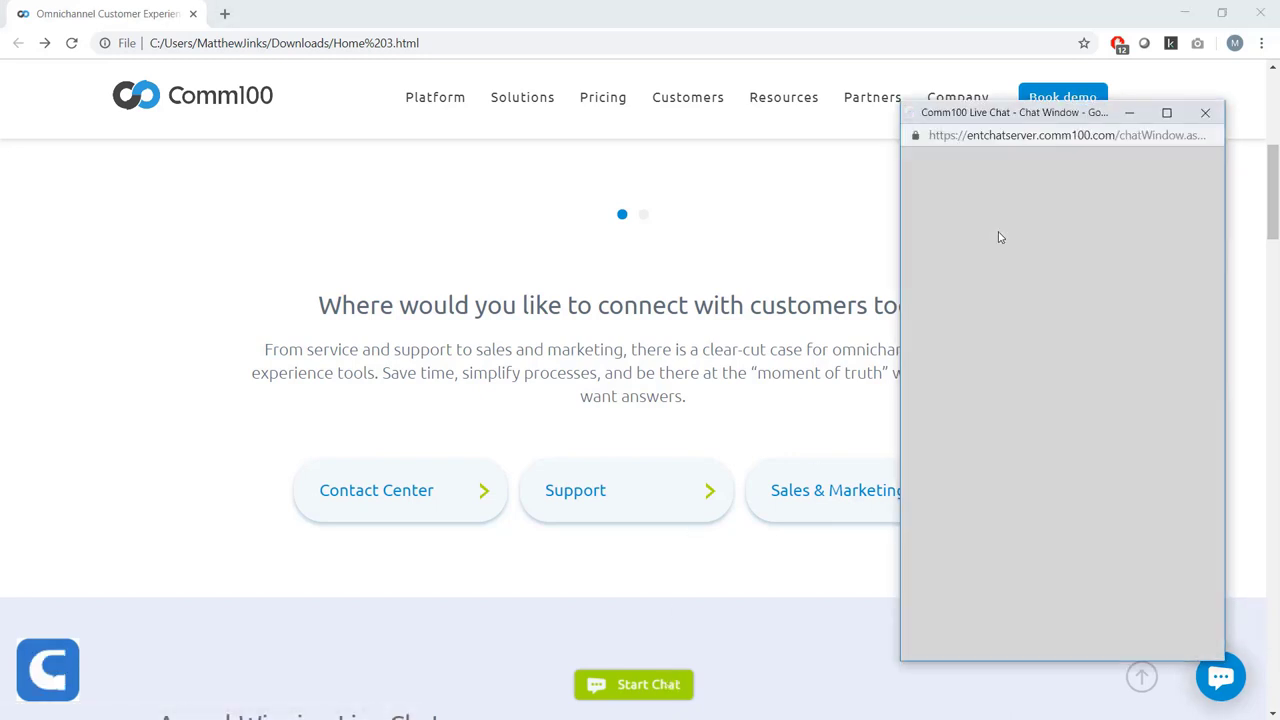
left_click_drag(1021, 125, 648, 98)
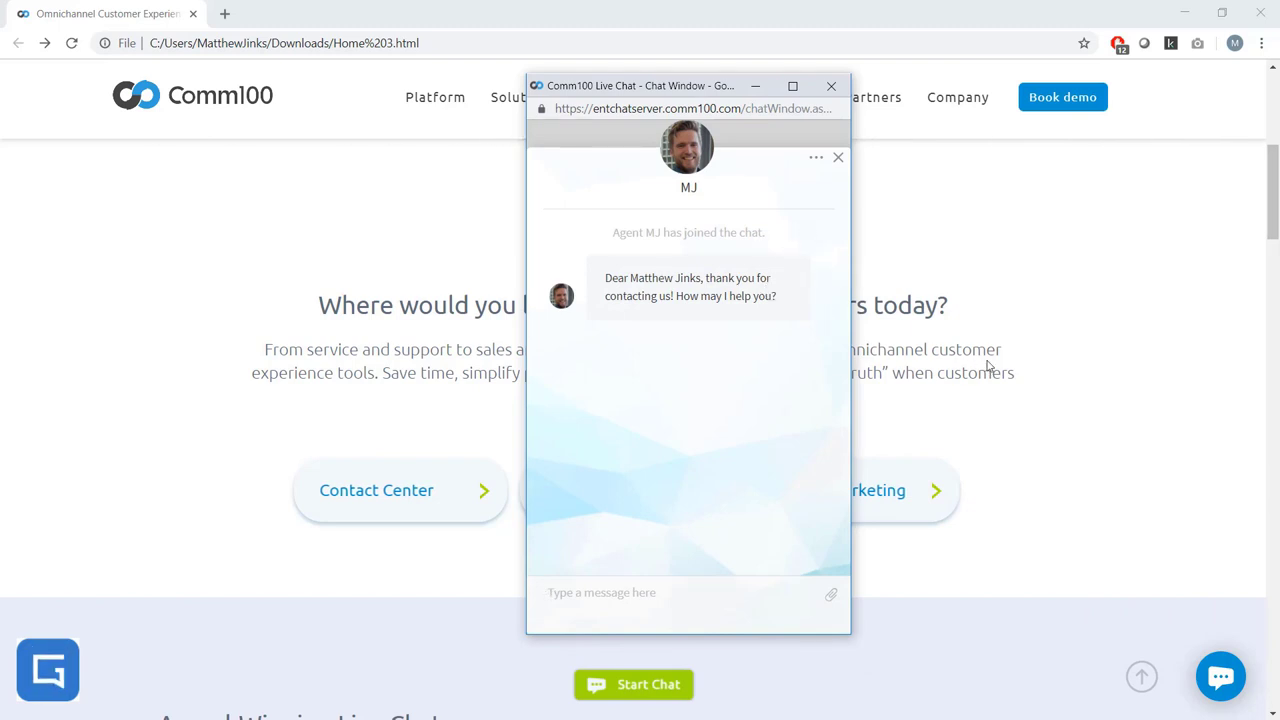
left_click(838, 158)
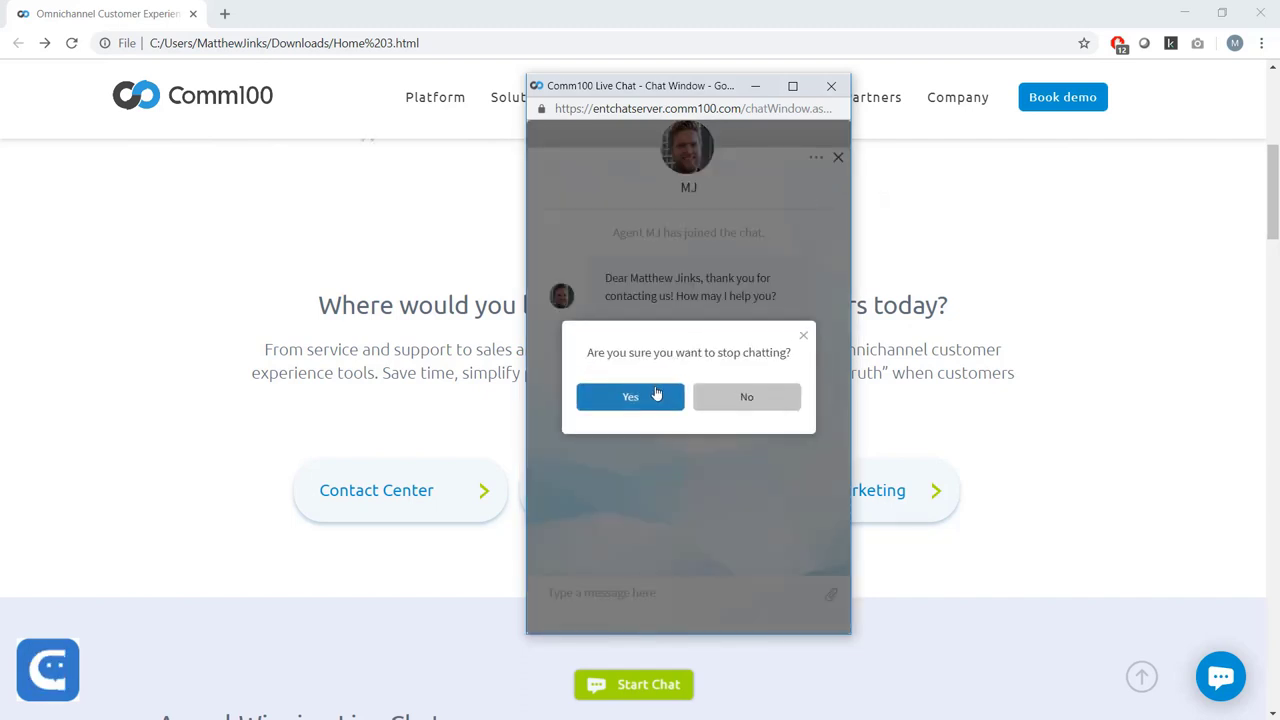
left_click(656, 394)
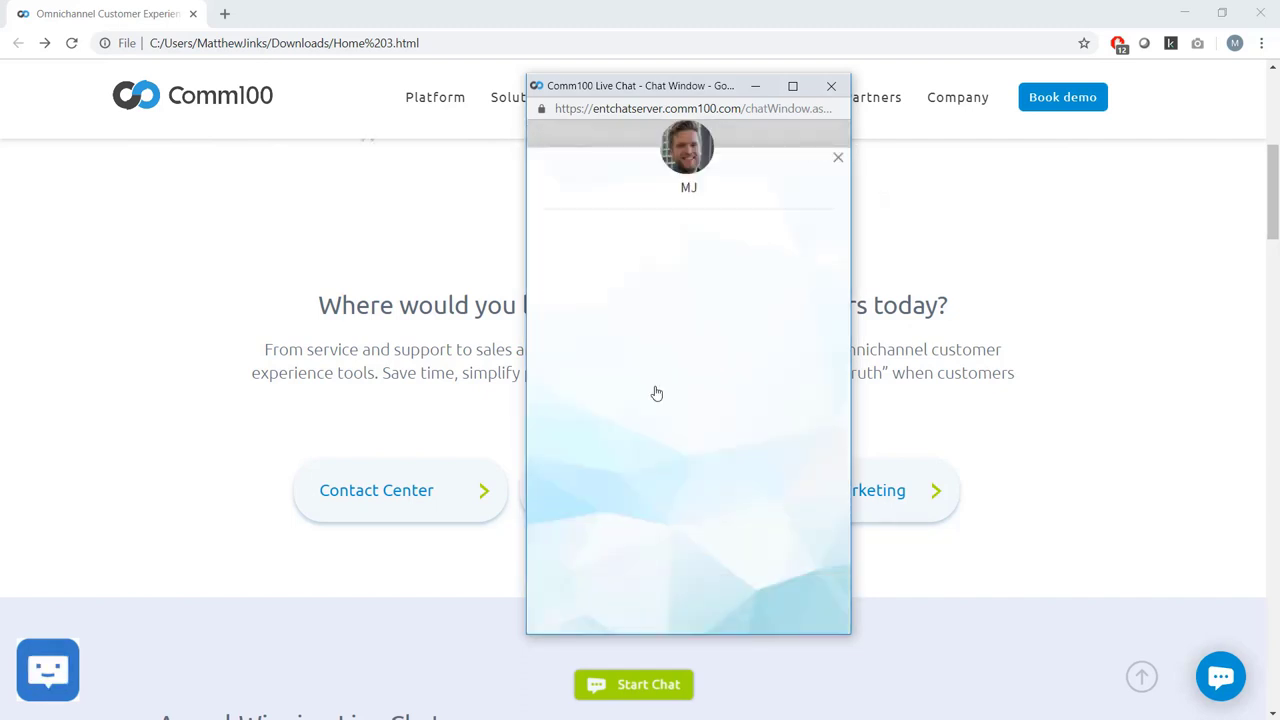
left_click(831, 88)
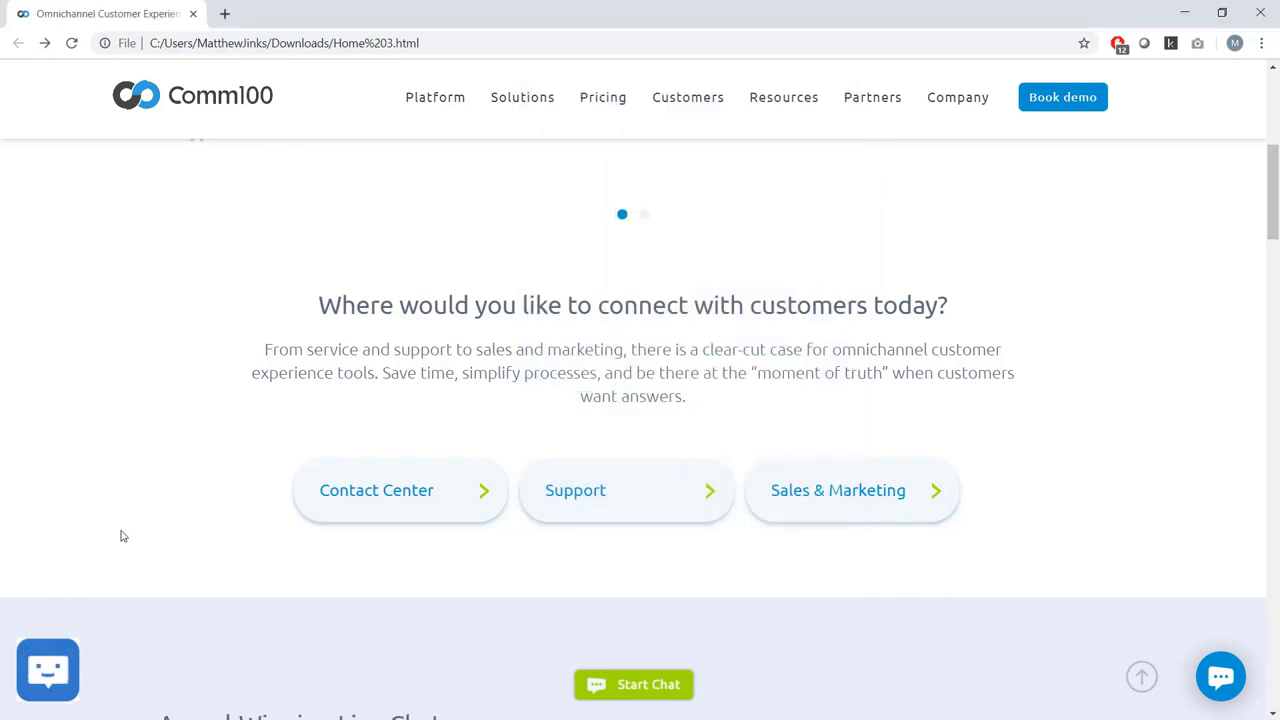
Step: Open the in-page chat panel from the launcher, then end and confirm stopping that chat
left_click(48, 648)
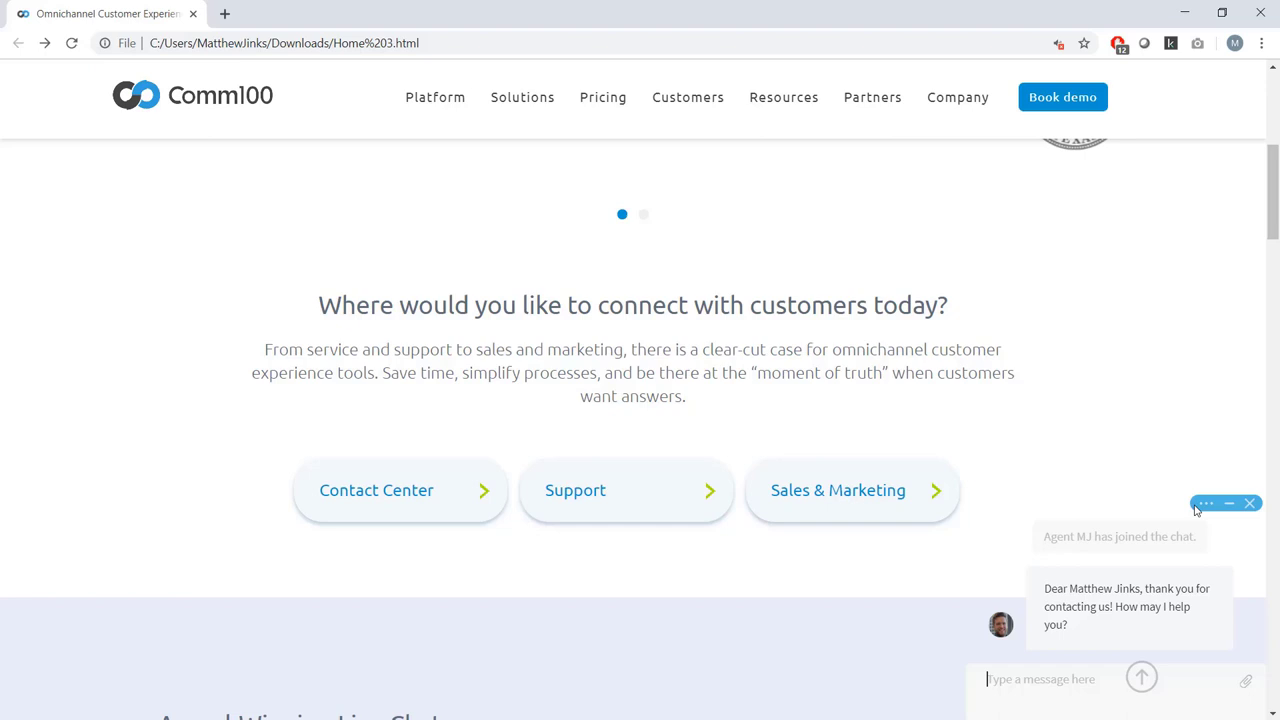
left_click(1253, 504)
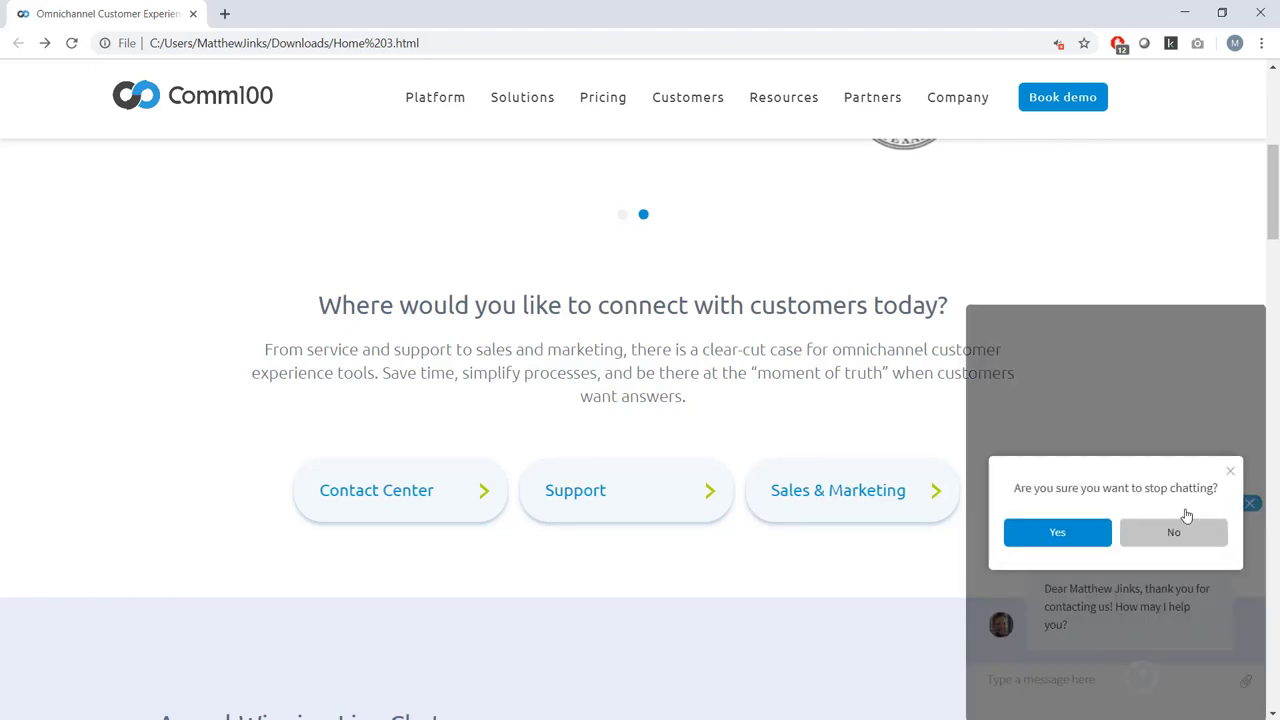
left_click(1086, 535)
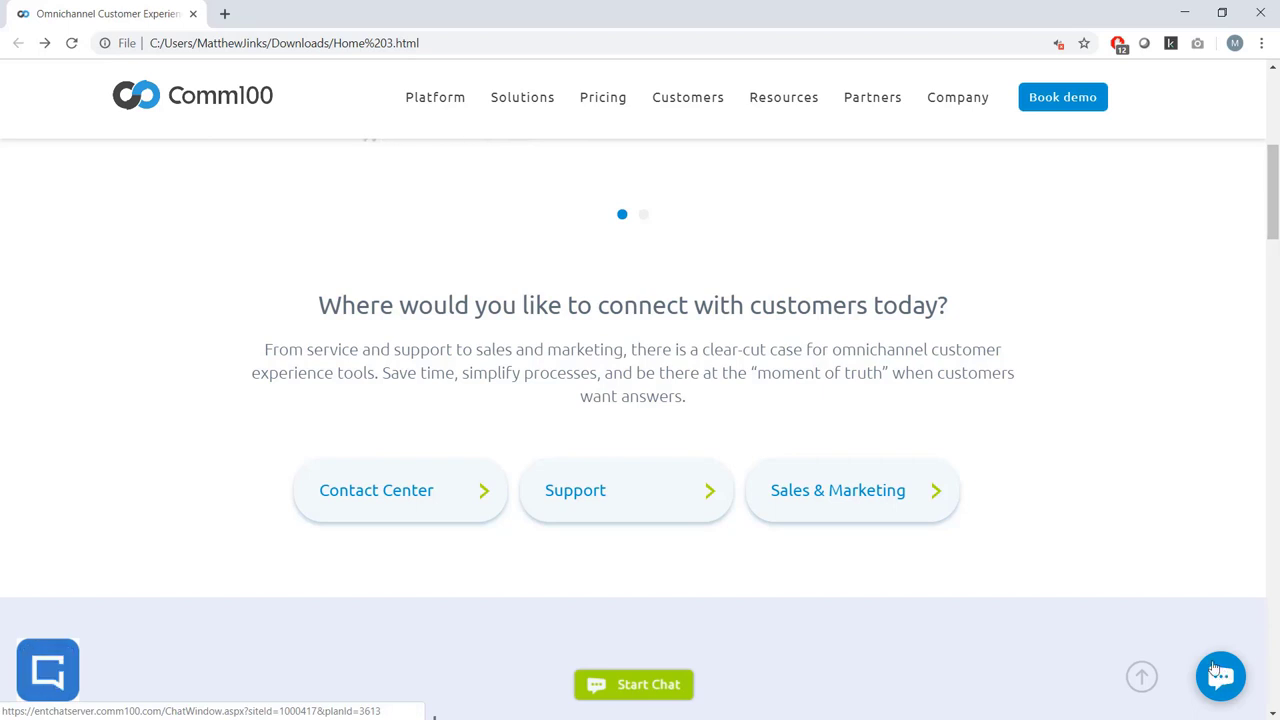
Step: Start a chat from the pre-chat form, keeping the prefilled name, e-mail and Support inquiry type
left_click(1217, 672)
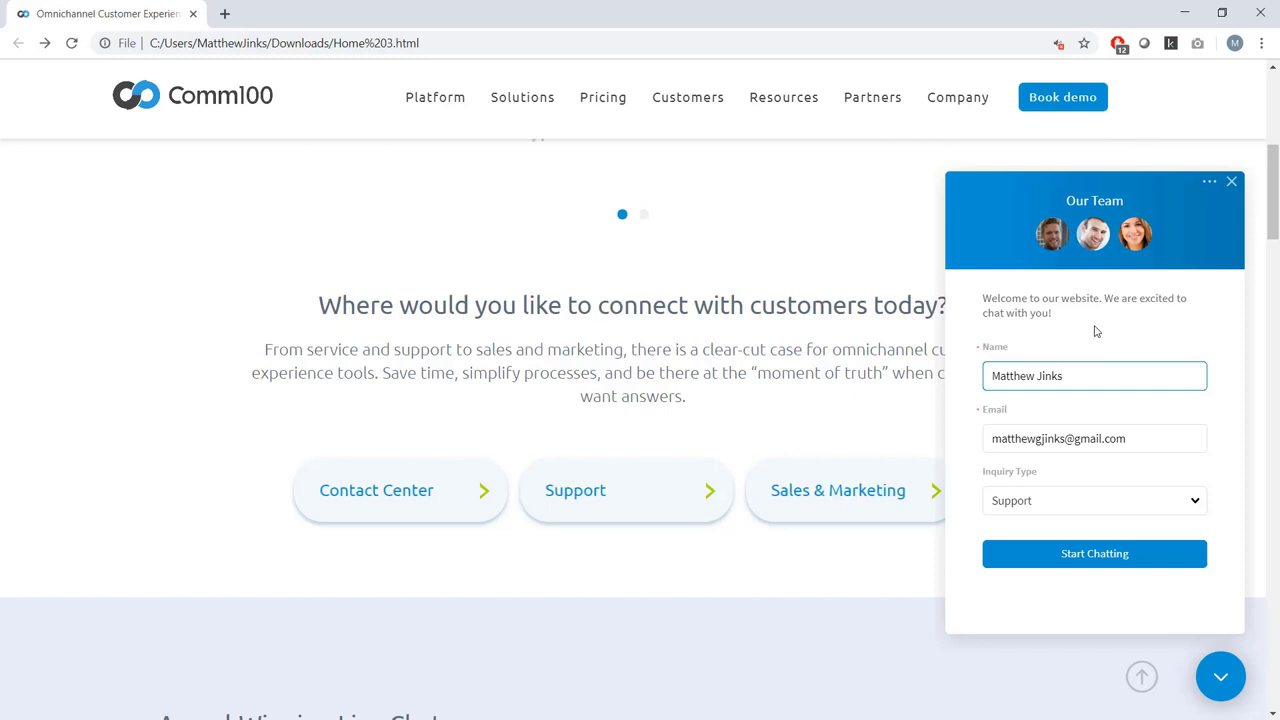
left_click(1058, 554)
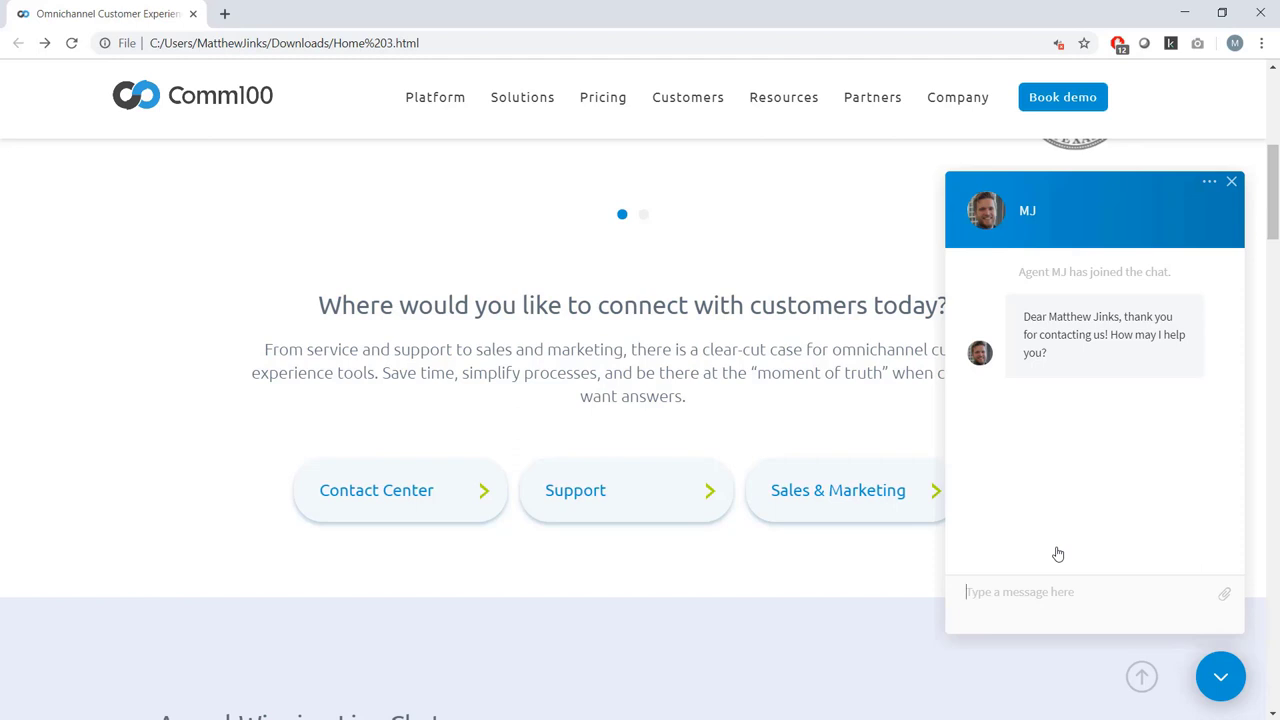
Step: Send the message 'Hello I'm just testing' to the agent
type("H")
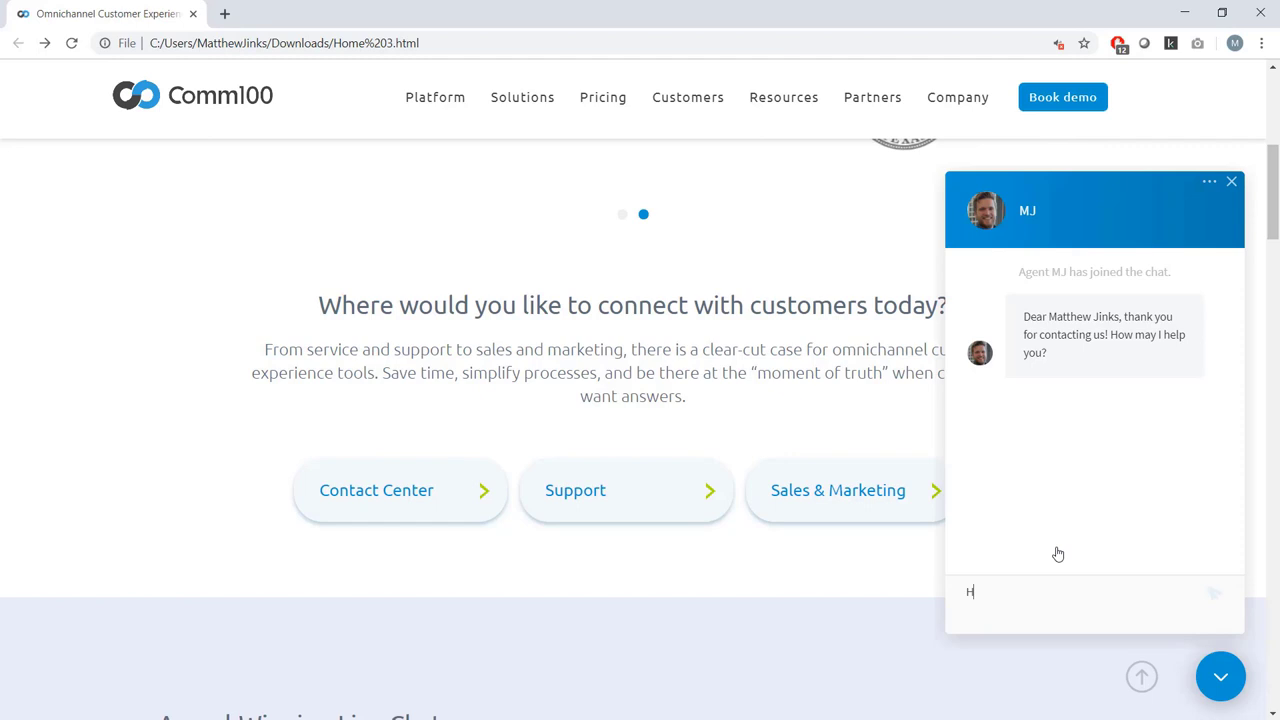
type("ello I'm jo")
key("BackSpace")
type("ust testing")
key("Return")
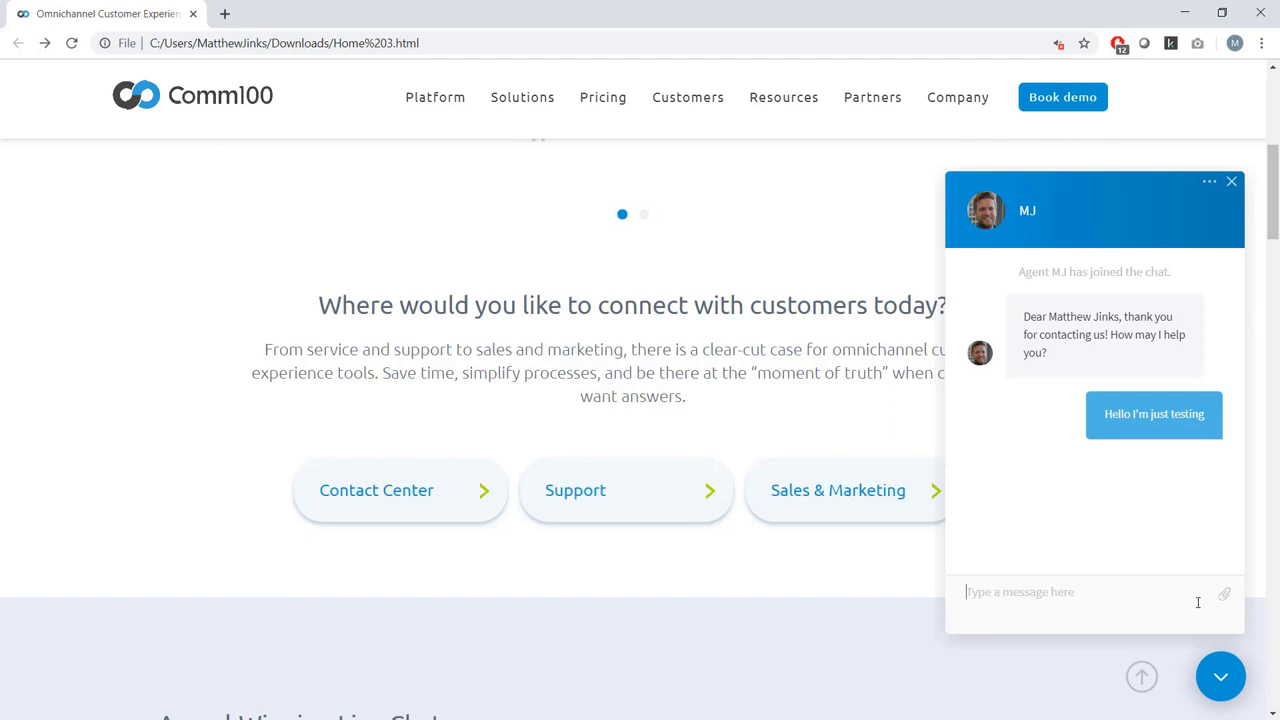
Step: Request the chat transcript be e-mailed after the chat ends
left_click(1209, 184)
left_click(1209, 184)
left_click(1209, 184)
left_click(1176, 240)
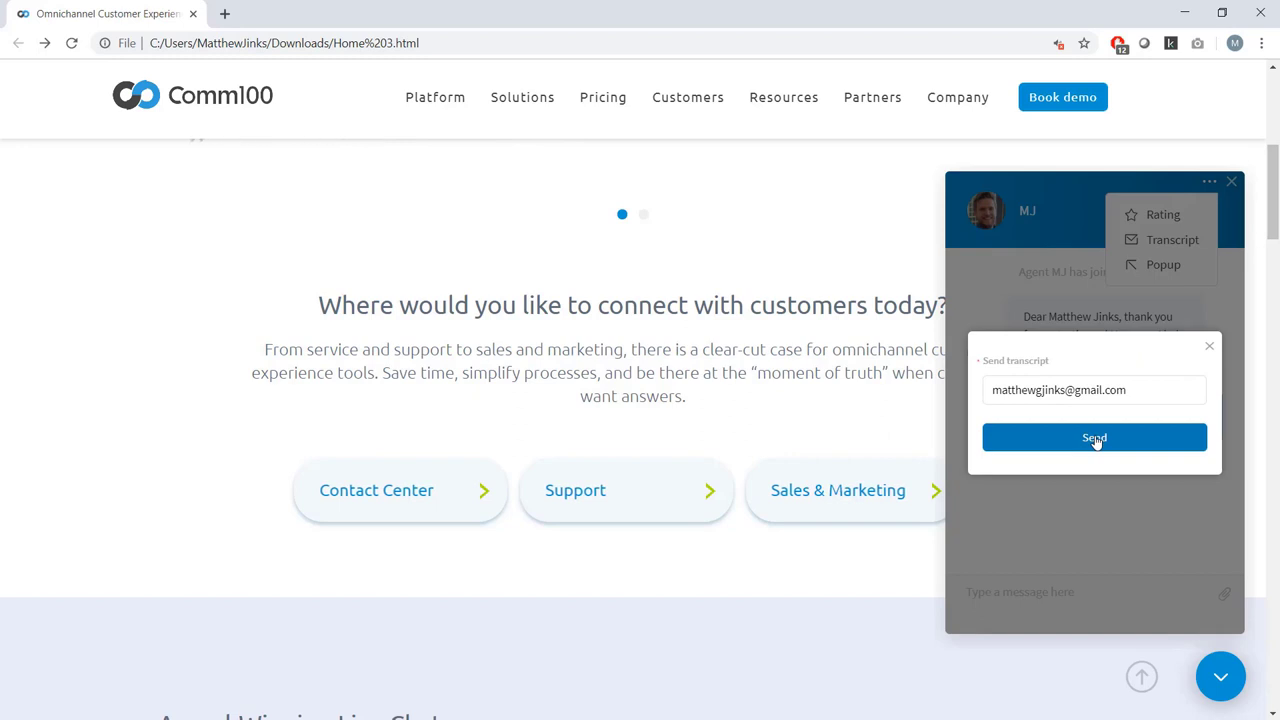
left_click(1096, 439)
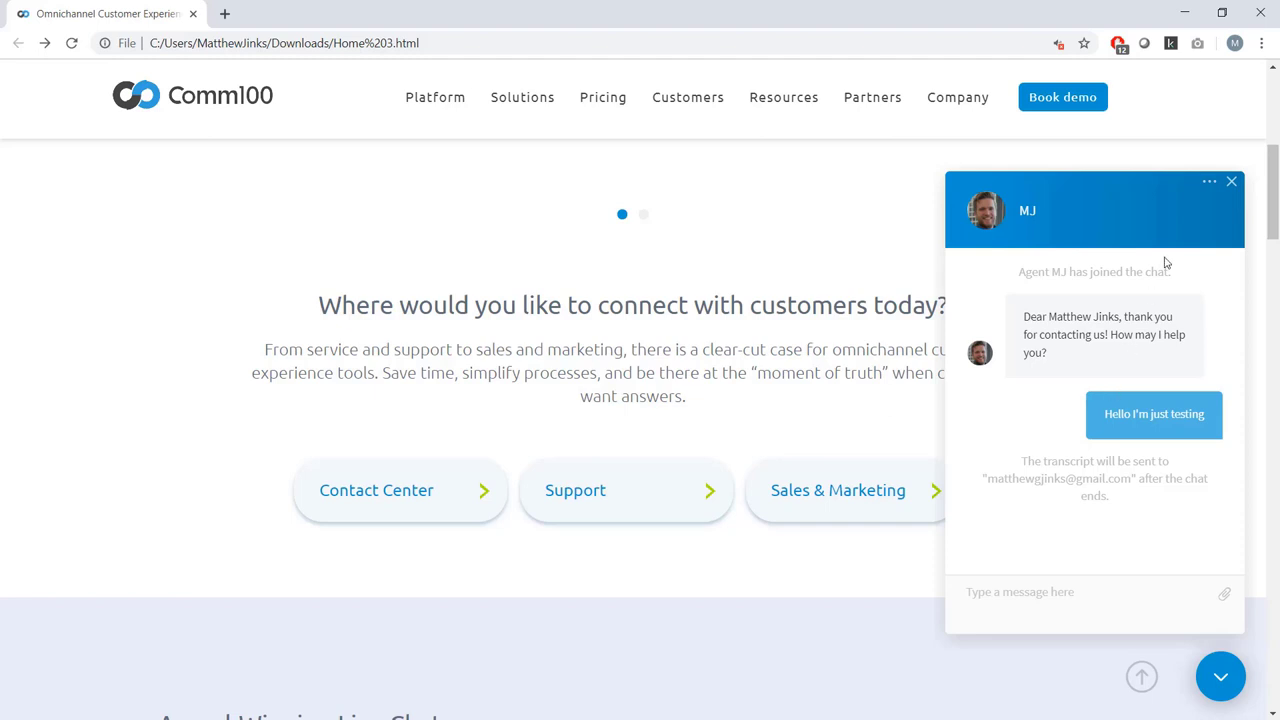
Step: End the chat, submit a five-star rating with a comment praising the agent, and close the panel
left_click(1231, 181)
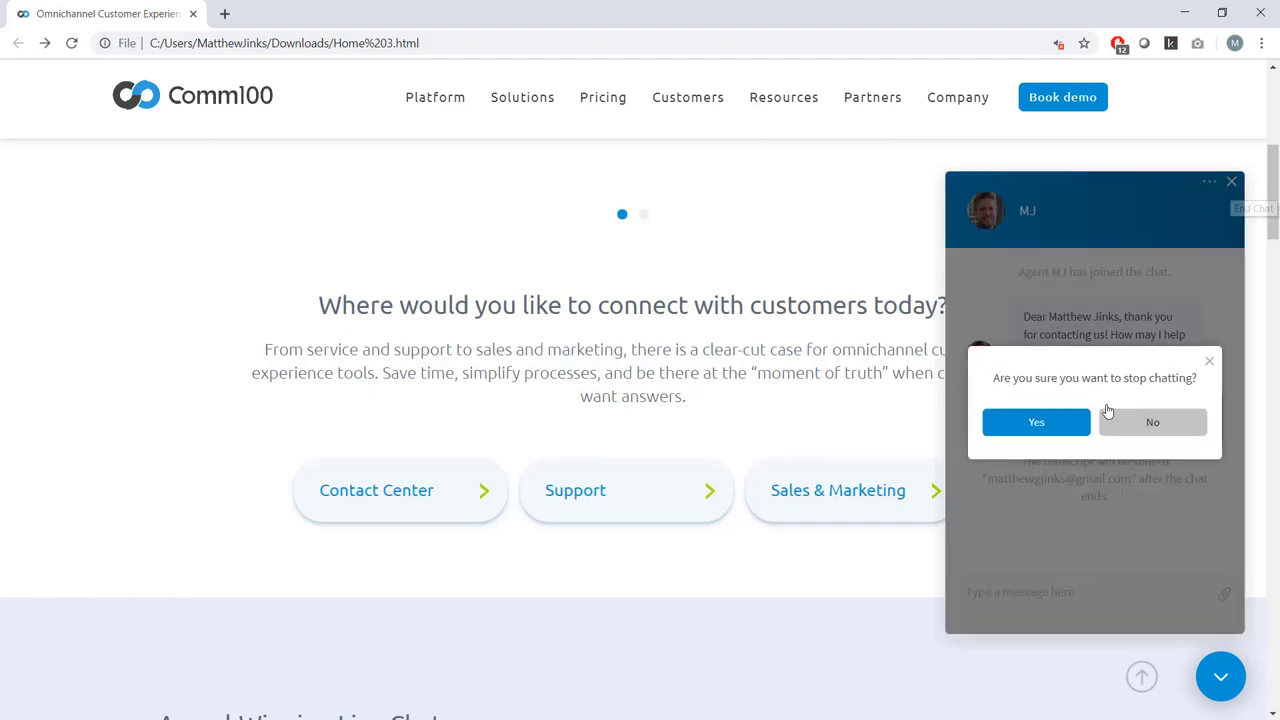
left_click(1071, 426)
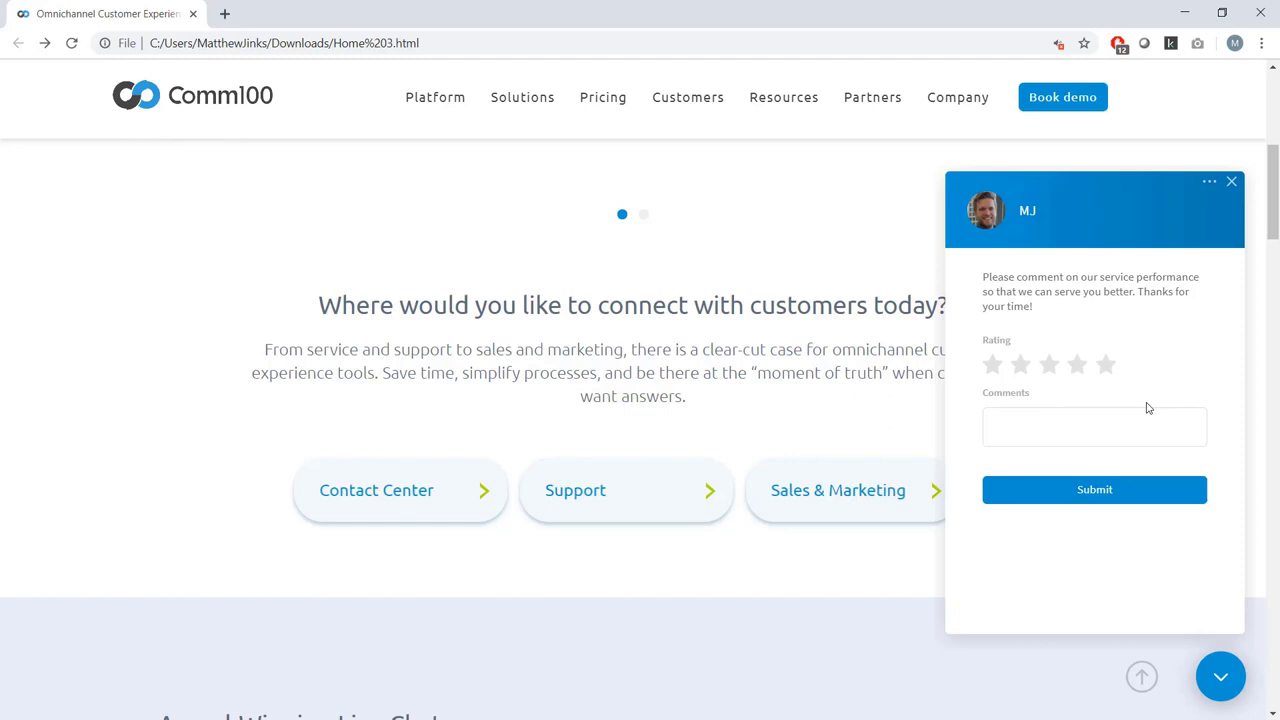
left_click(1085, 436)
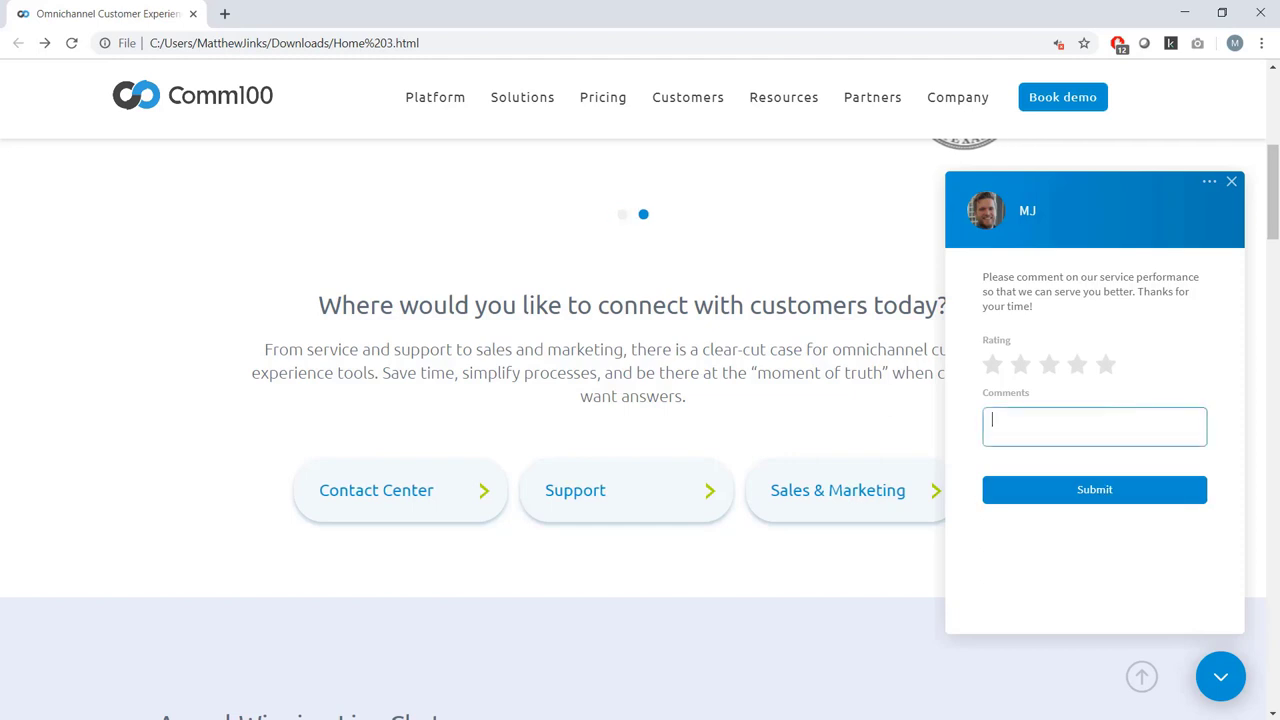
type("Matt's a gre")
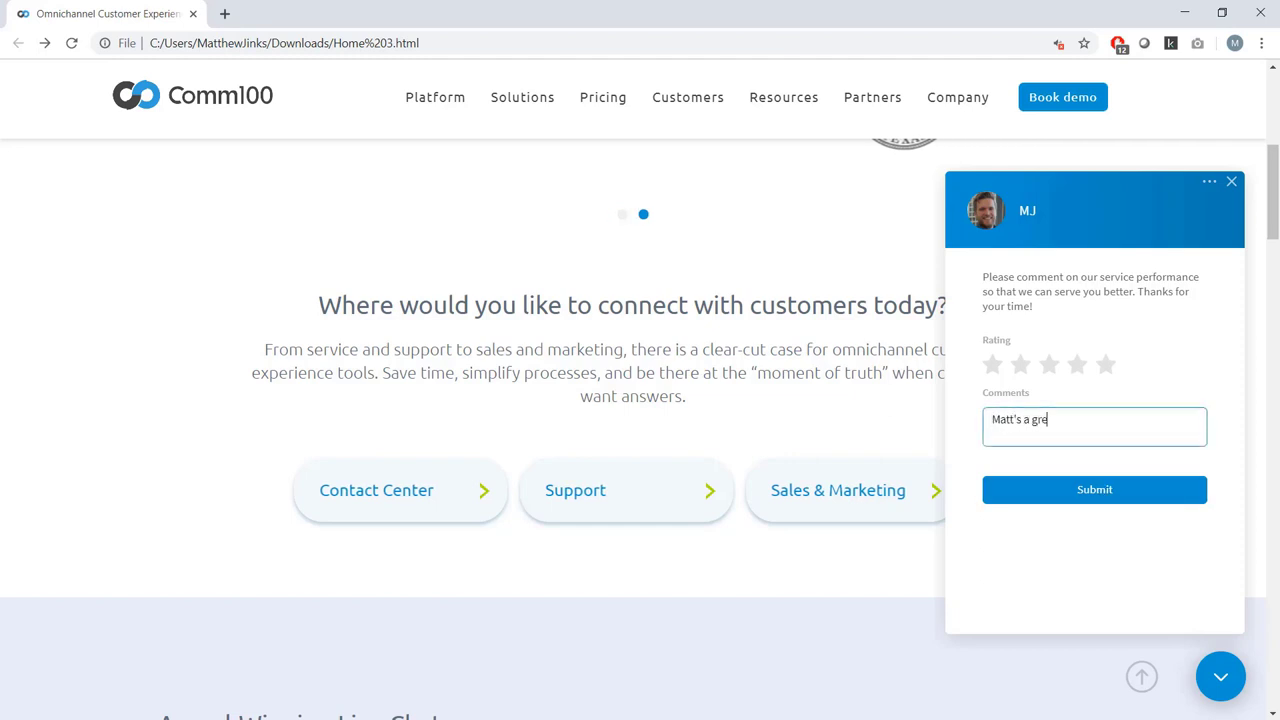
type("at guy")
left_click(1106, 364)
left_click(1108, 492)
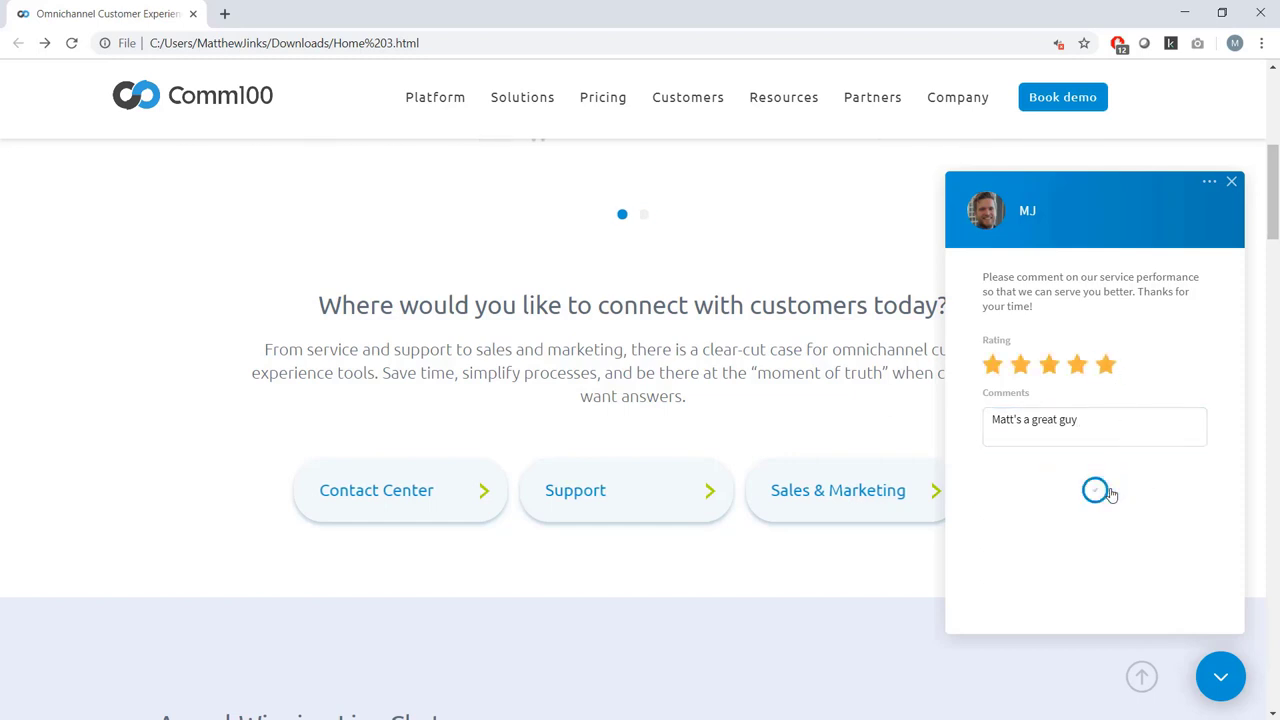
left_click(1231, 181)
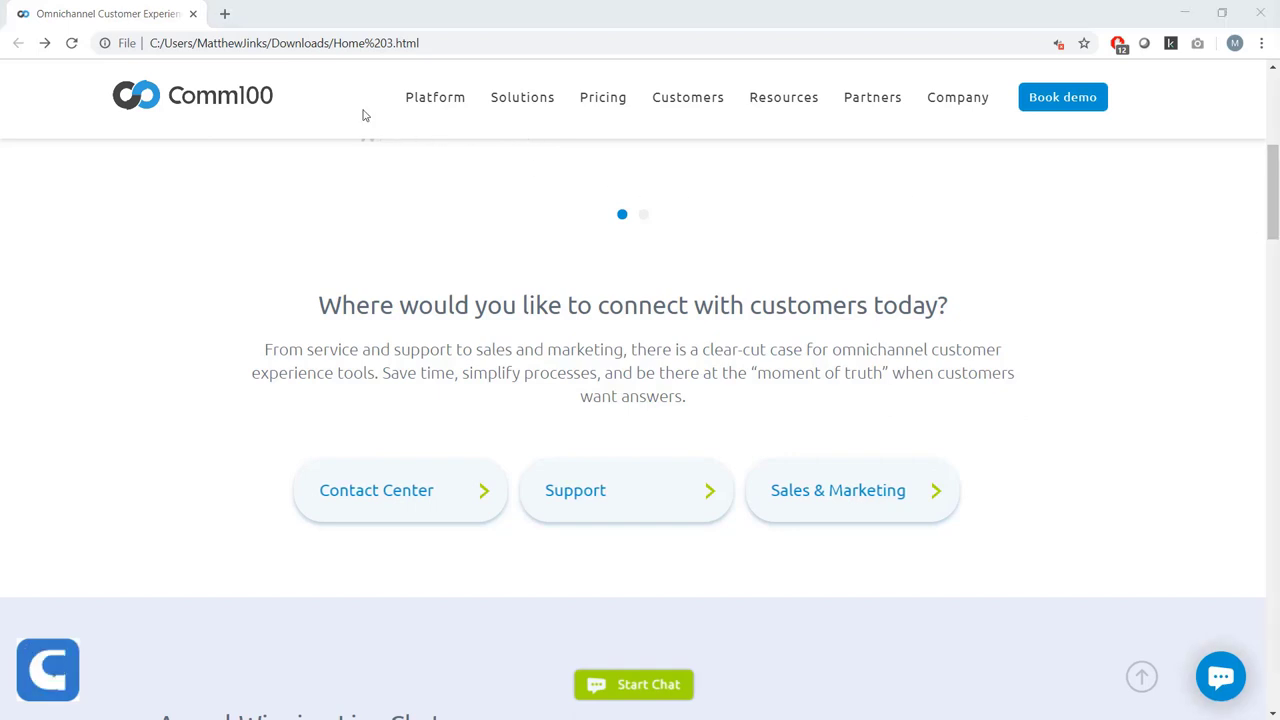
Step: Reload the website, open and scroll the leave-a-message form, then switch to the Agent Console
left_click(71, 43)
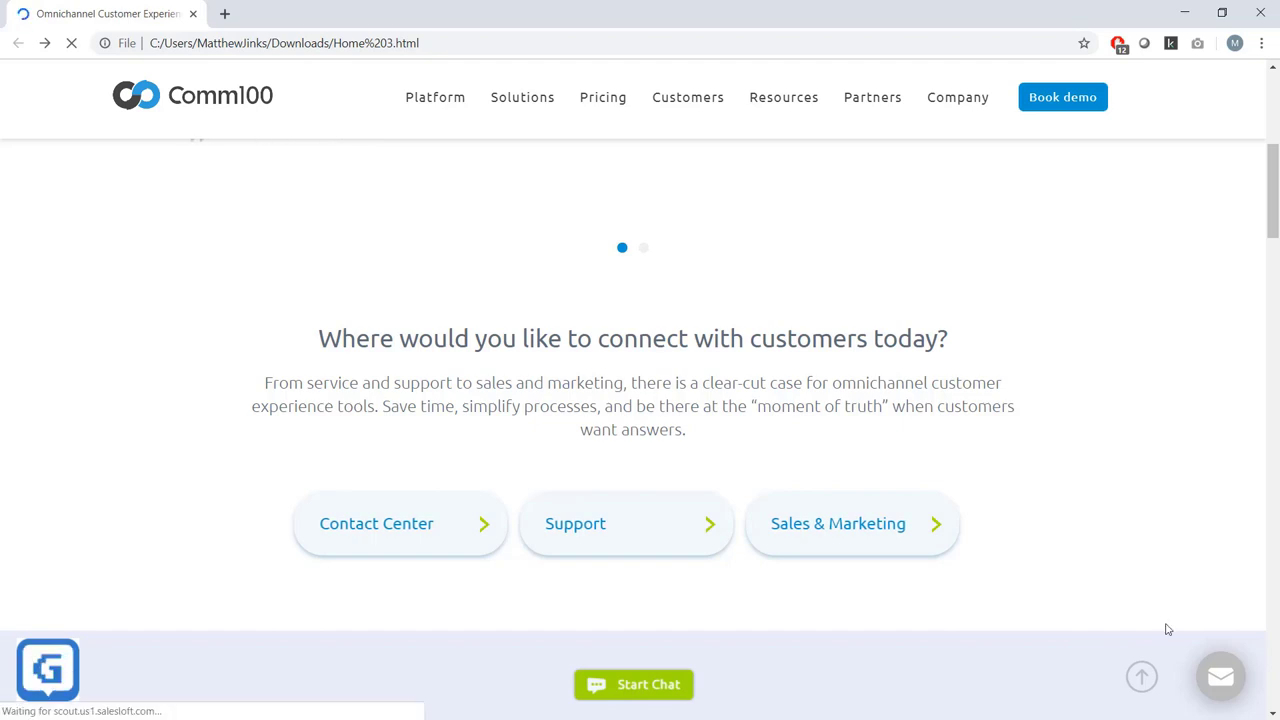
left_click(1218, 678)
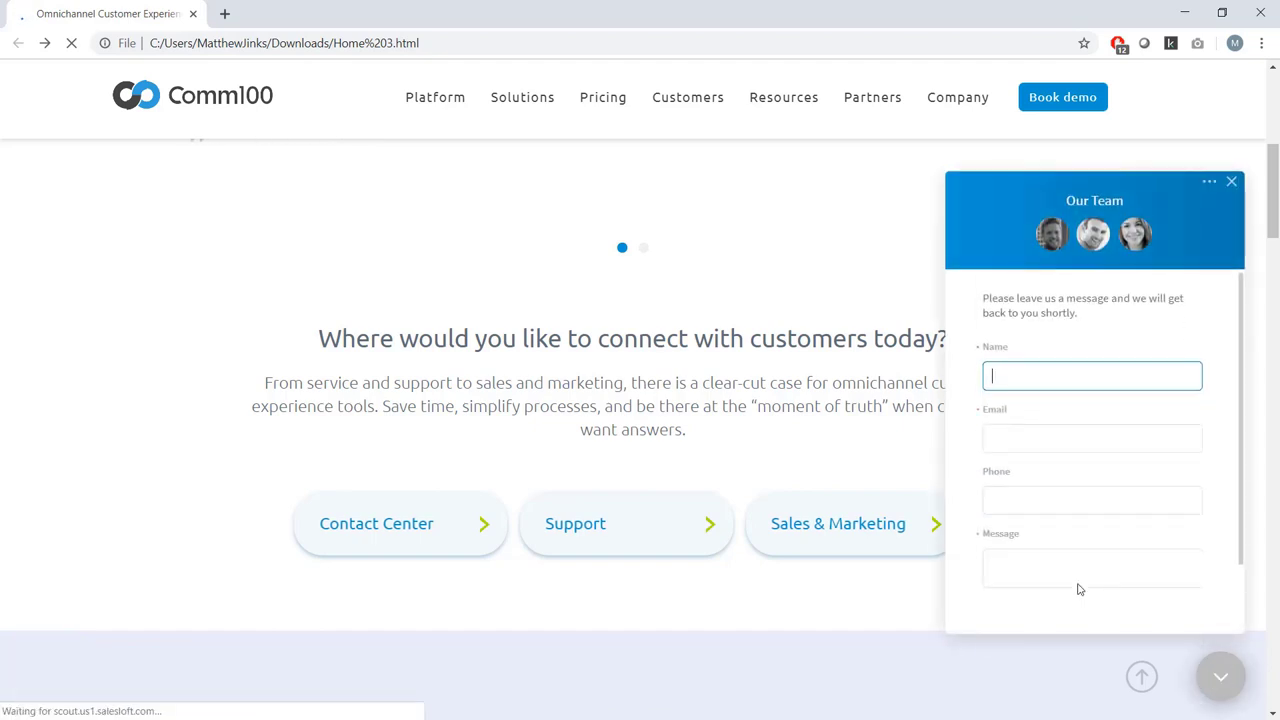
scroll(914, 503, "down", 1)
scroll(995, 471, "down", 1)
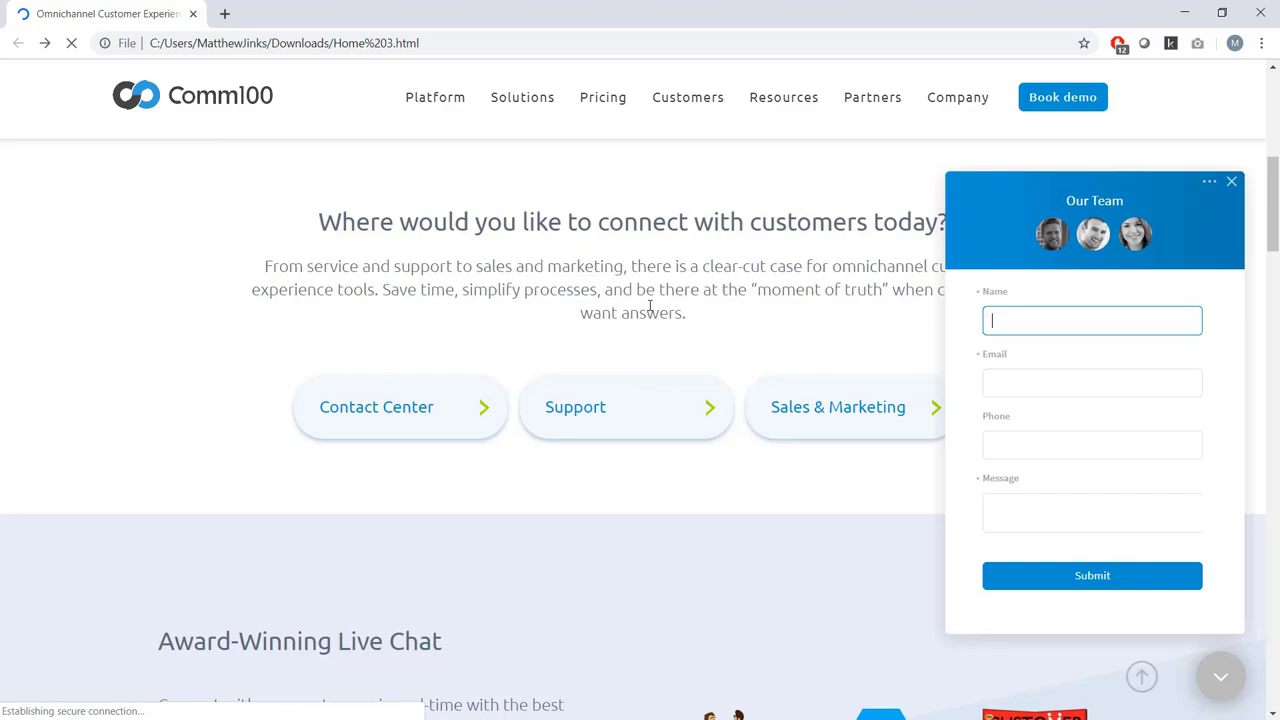
key("alt+Tab")
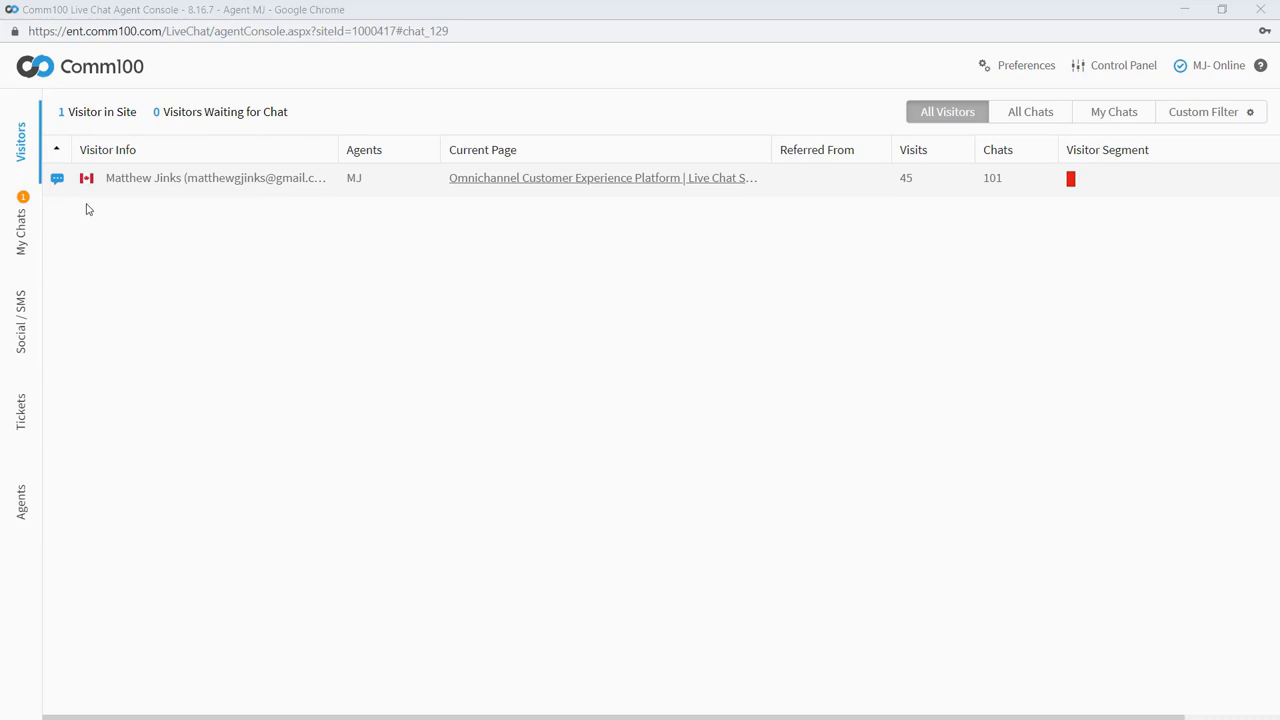
Step: Check the single visitor's location from their flag in the Visitors list
mouse_move(89, 197)
left_click(252, 190)
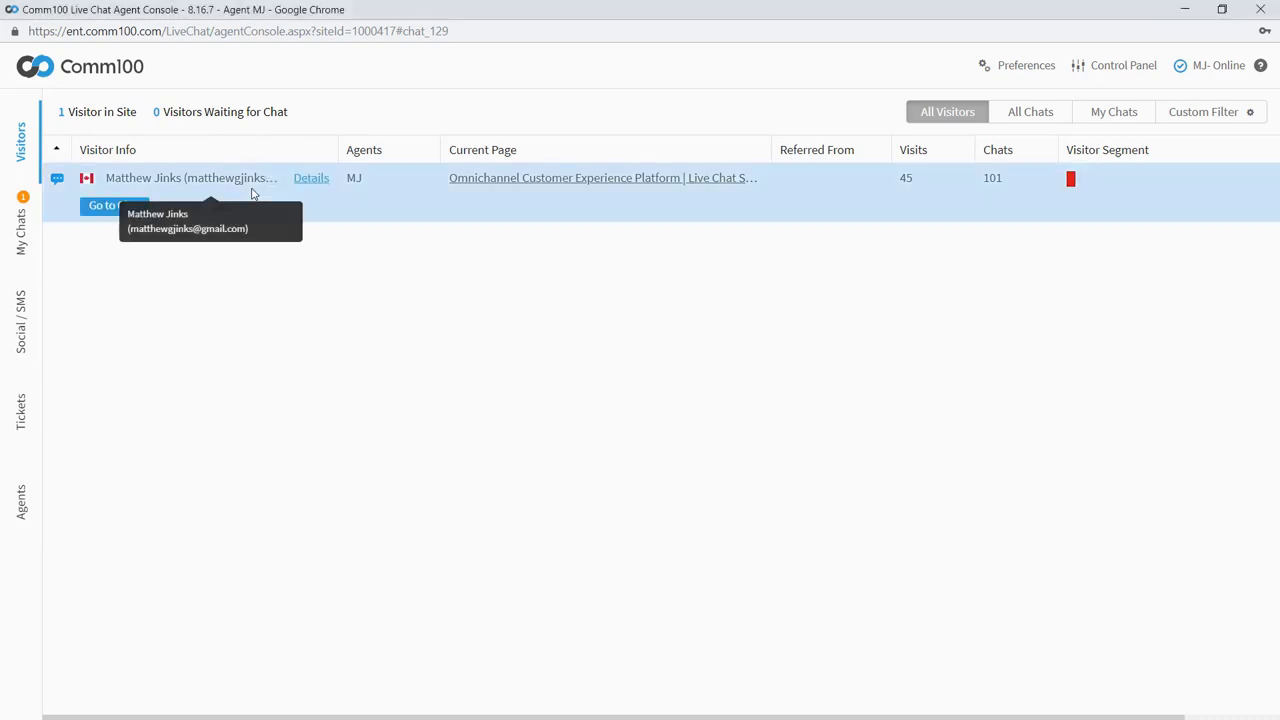
left_click(316, 182)
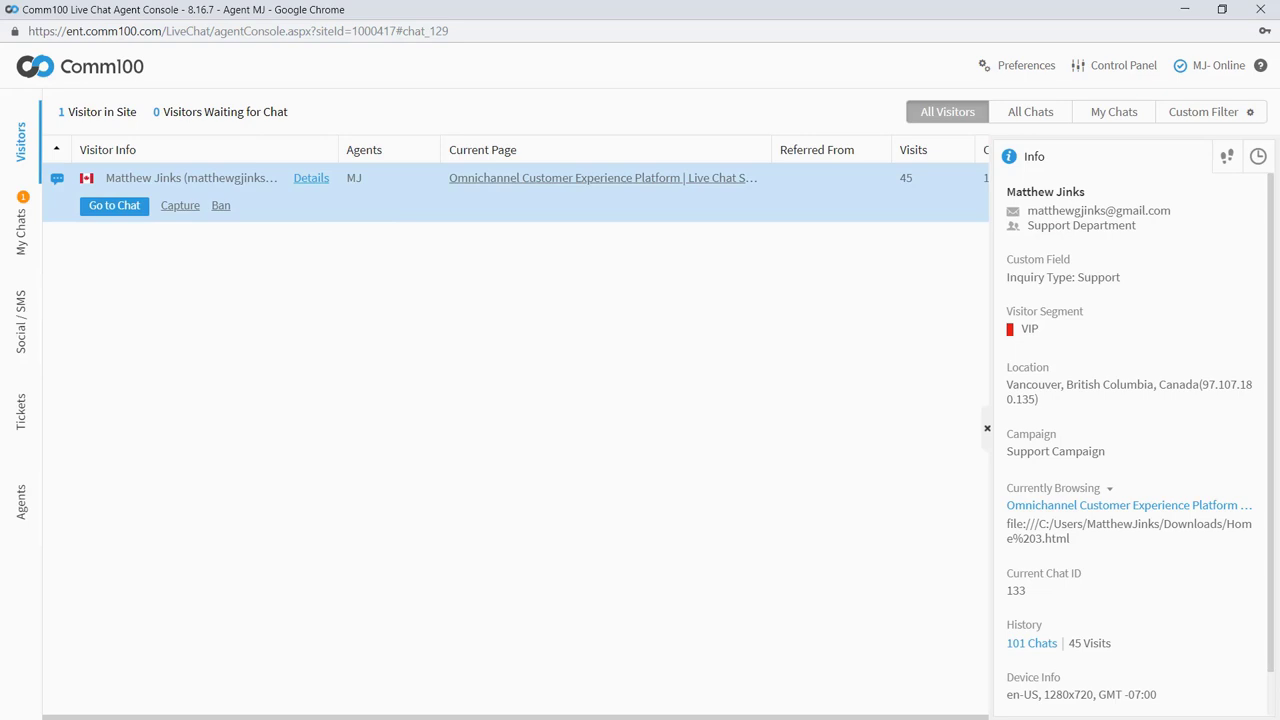
left_click(1258, 156)
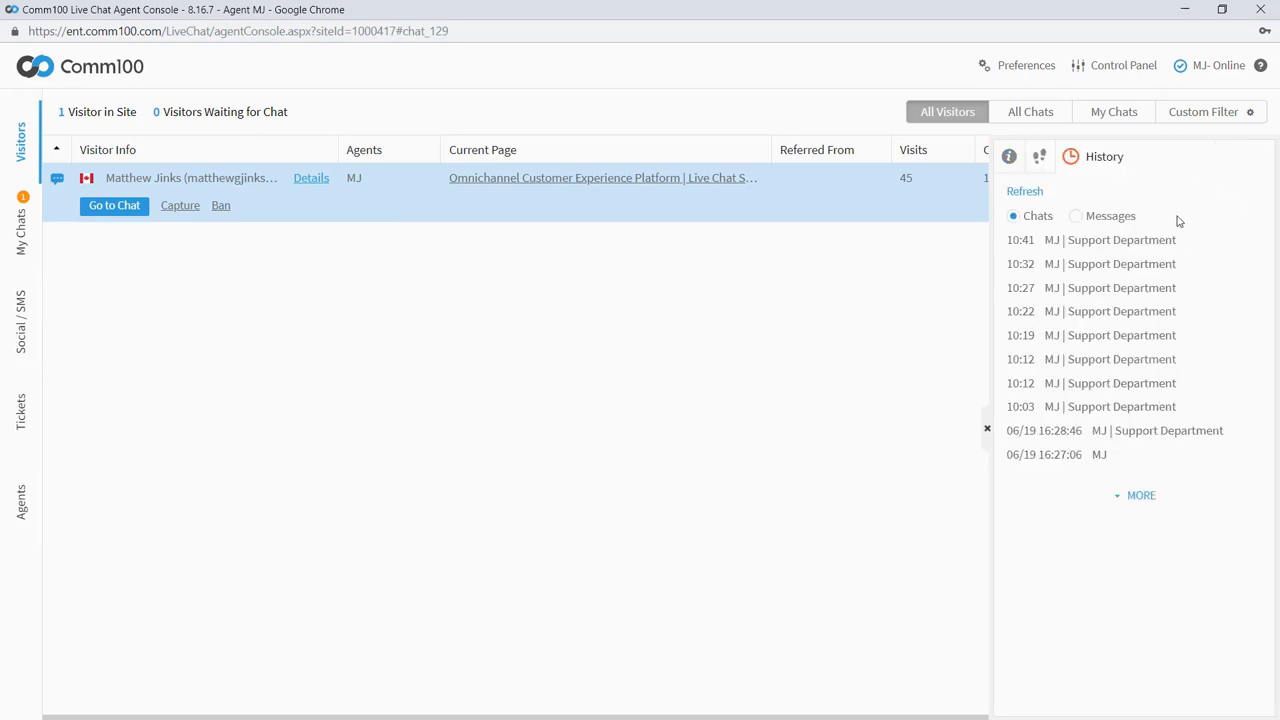
left_click(1085, 265)
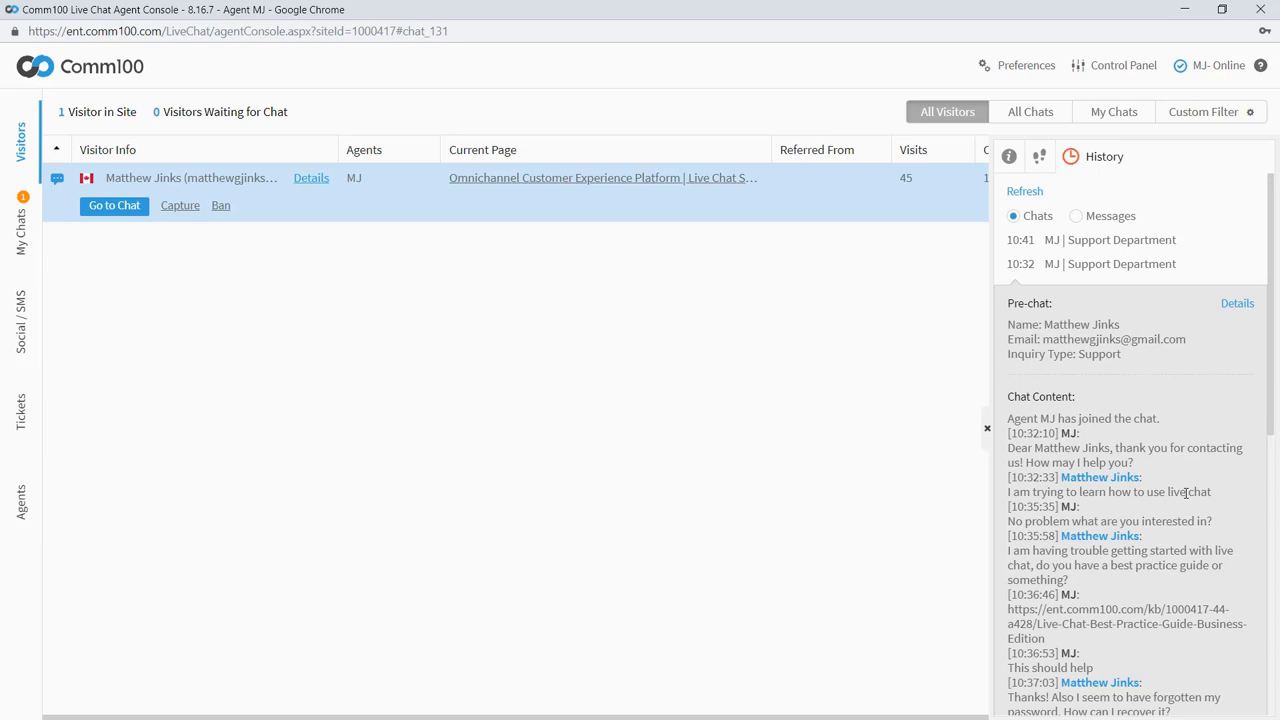
left_click(987, 429)
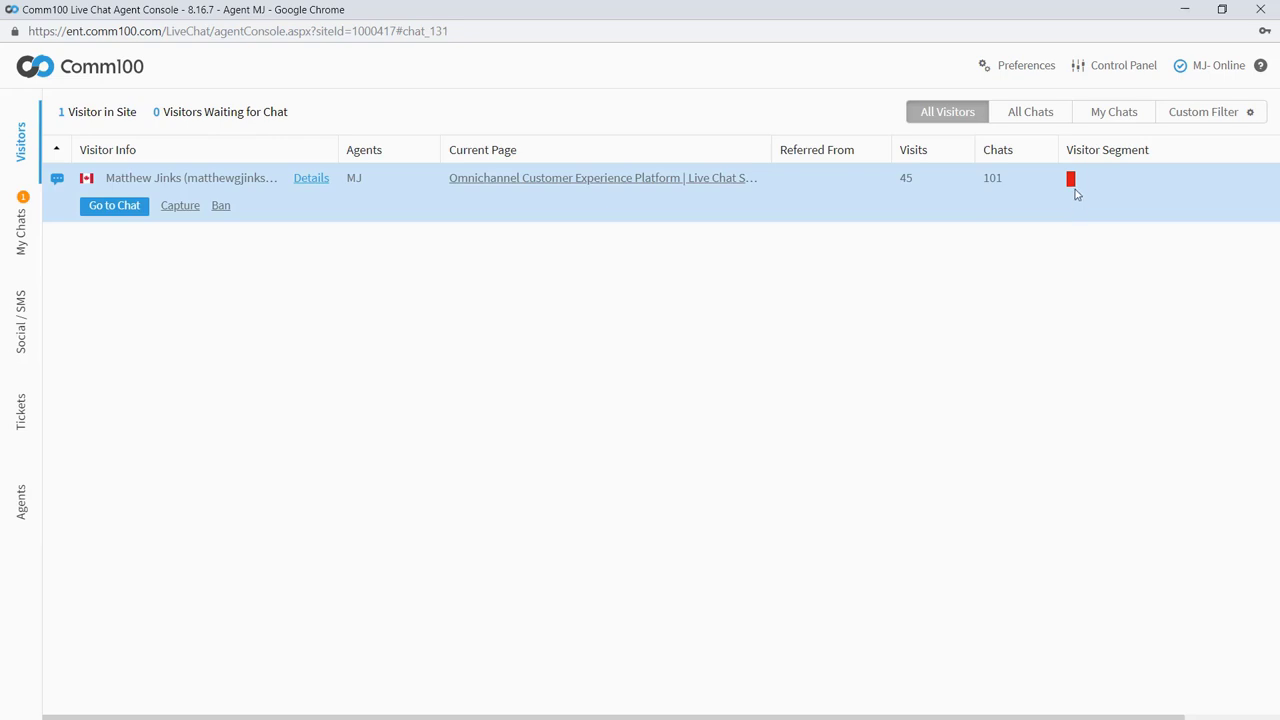
Step: Open the visitor's ongoing chat under My Chats and review the header icons and Info side-panel list
mouse_move(1071, 186)
left_click(22, 229)
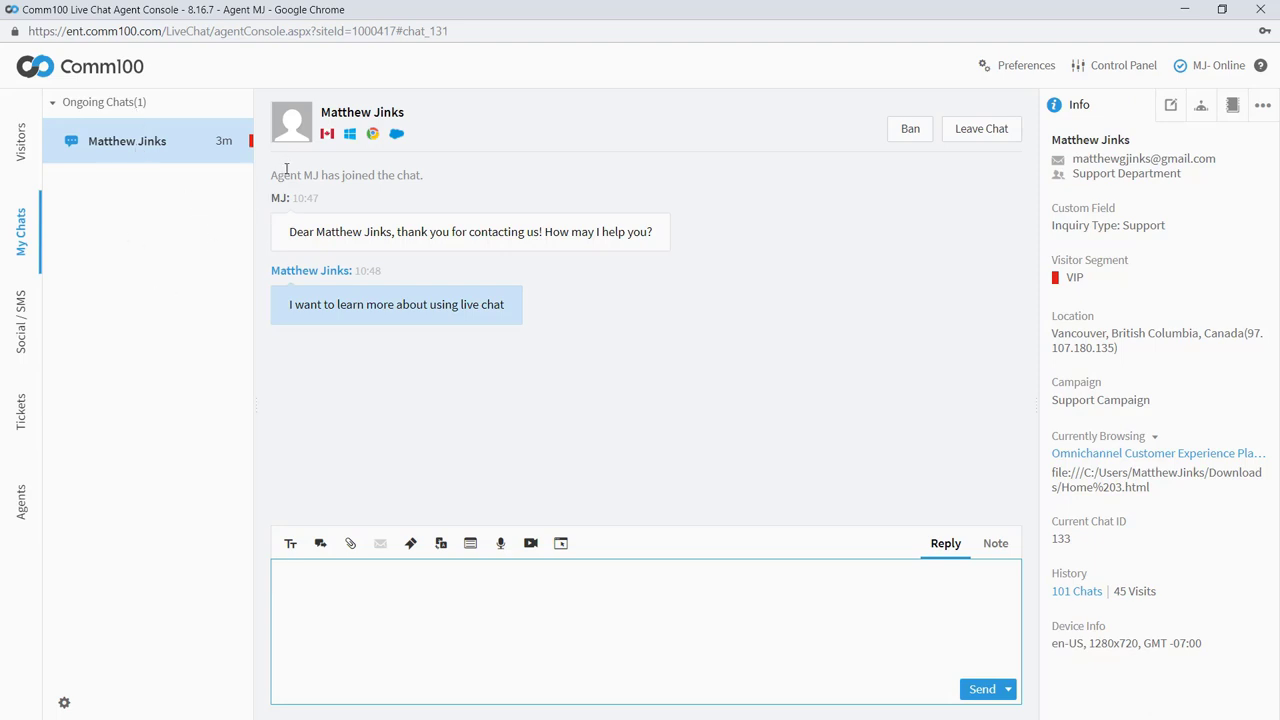
mouse_move(327, 135)
mouse_move(374, 138)
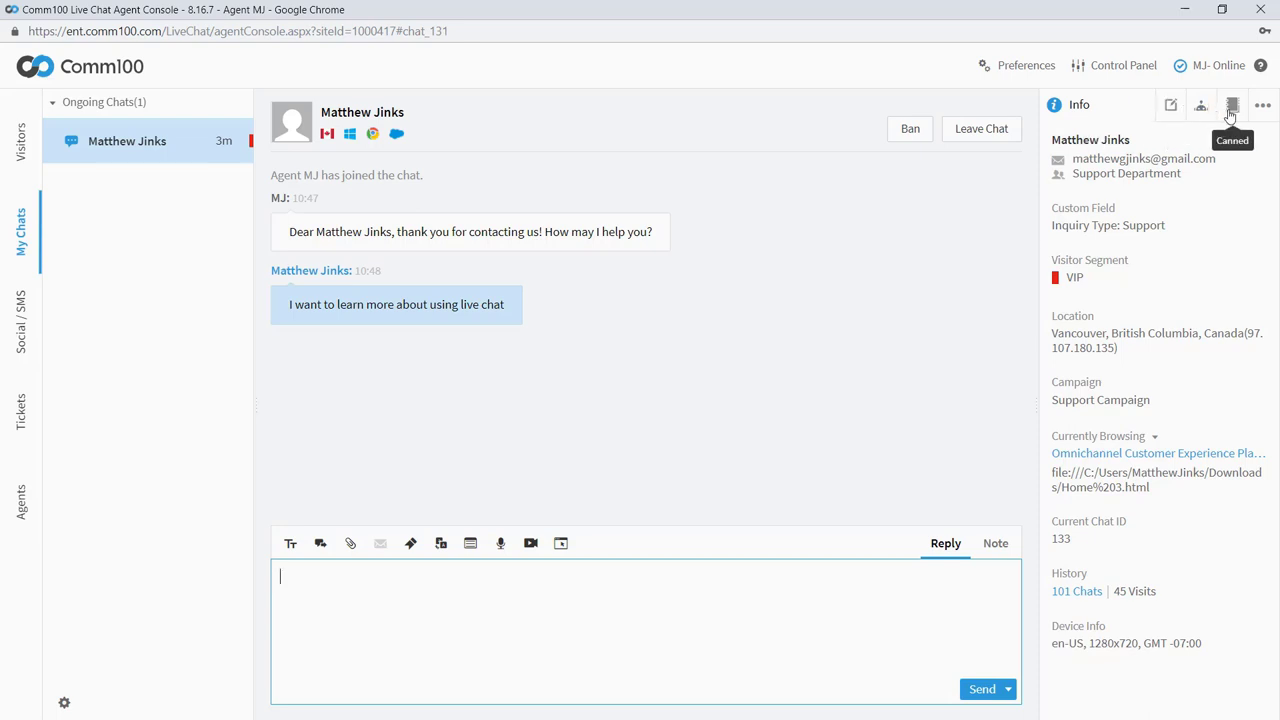
left_click(1261, 105)
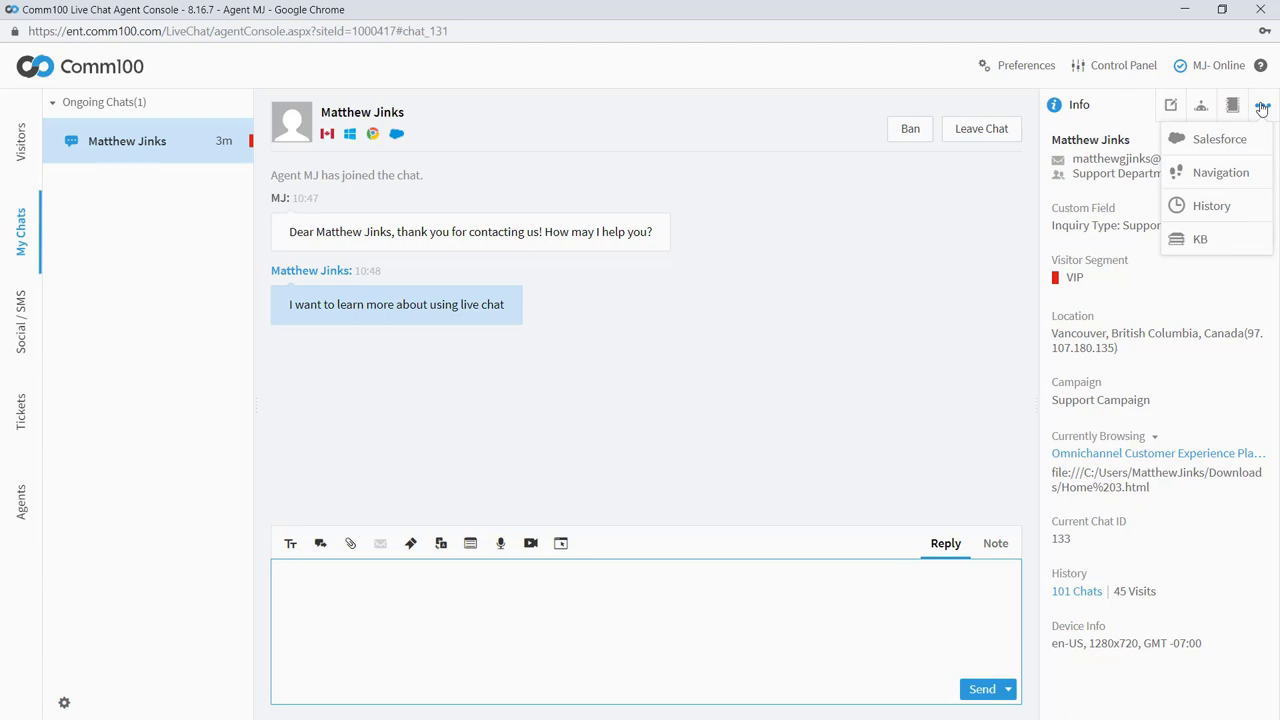
left_click(1262, 107)
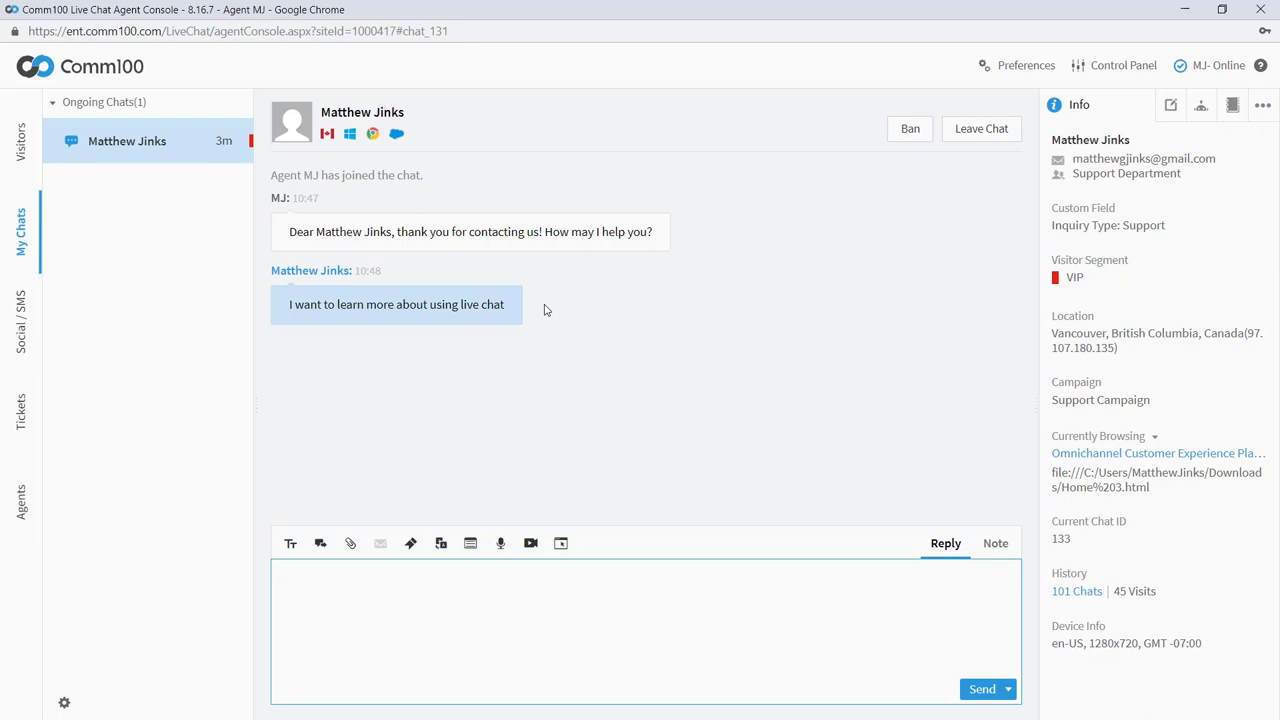
Step: Reply to the visitor with 'No problem, what do you want to learn?'
type("No problem, what do you wa")
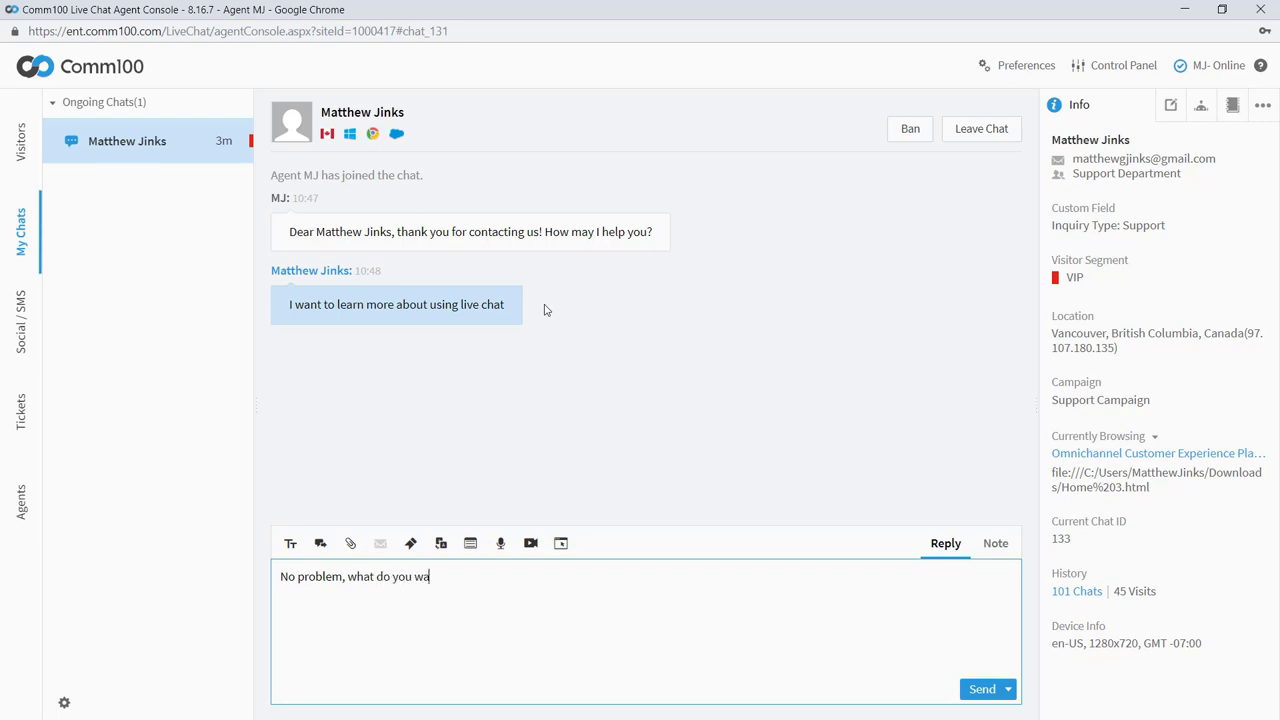
type("nt to learn?")
key("Return")
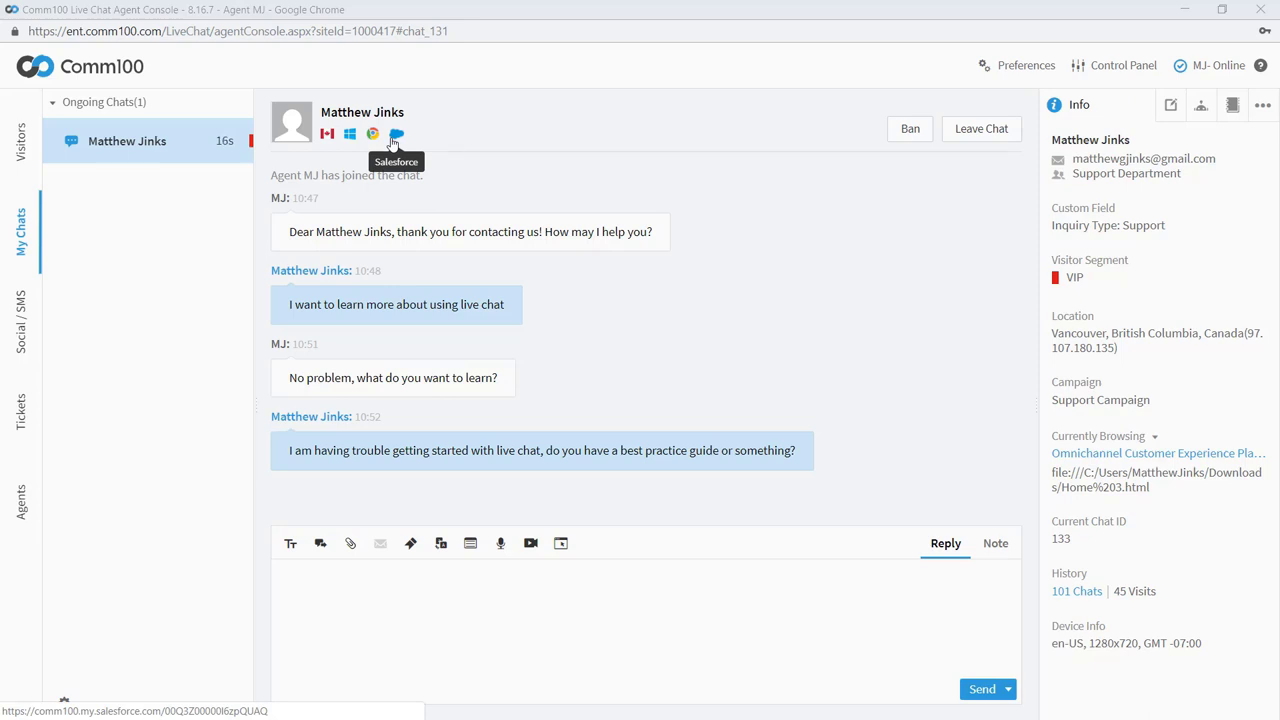
Step: Show the visitor's Salesforce lead panel and select 'best practice guide' in their message
left_click(1261, 106)
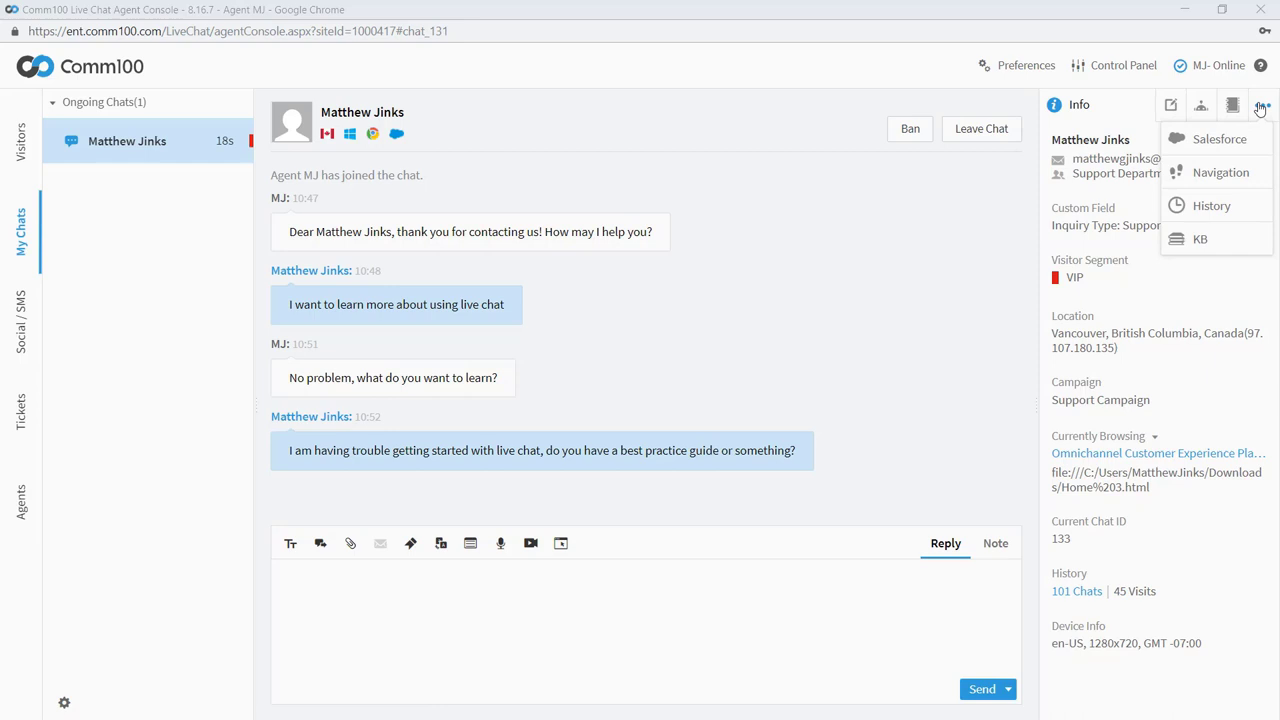
left_click(1220, 140)
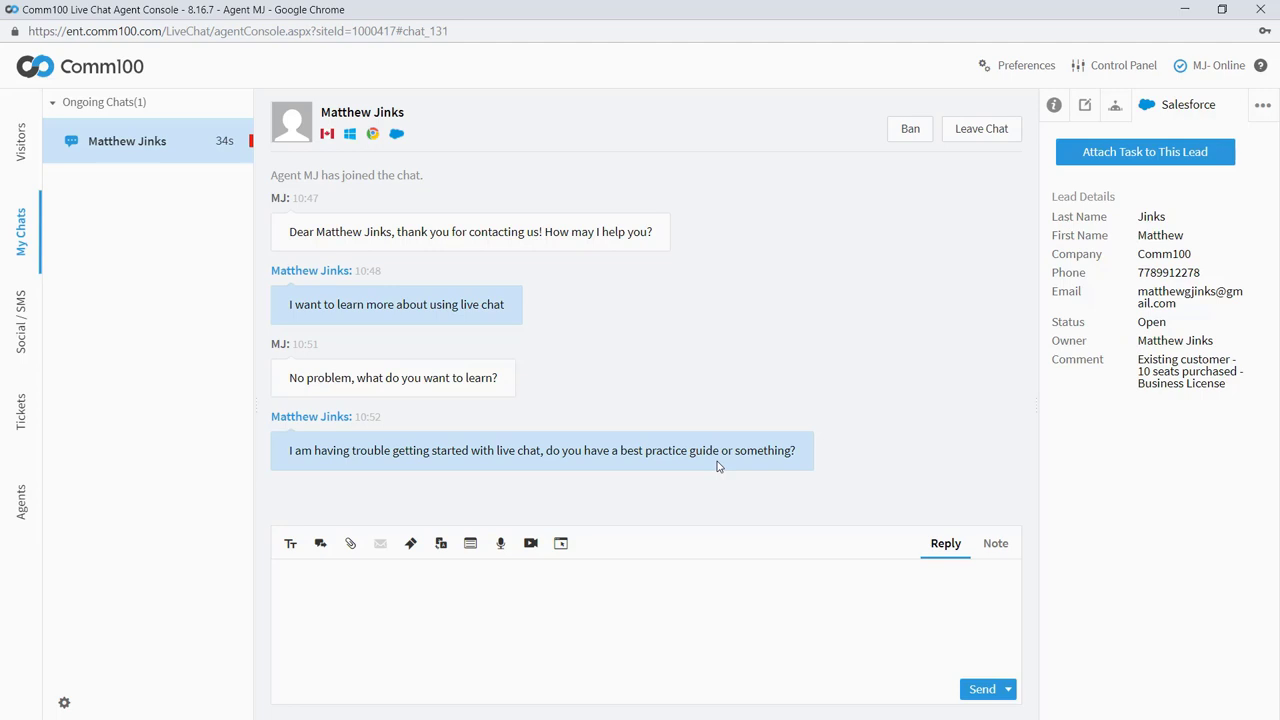
mouse_move(718, 452)
left_click_drag(718, 452, 621, 453)
Step: Search the knowledge base for the selected phrase and send the Live Chat Guide - Business Edition link
left_click(641, 438)
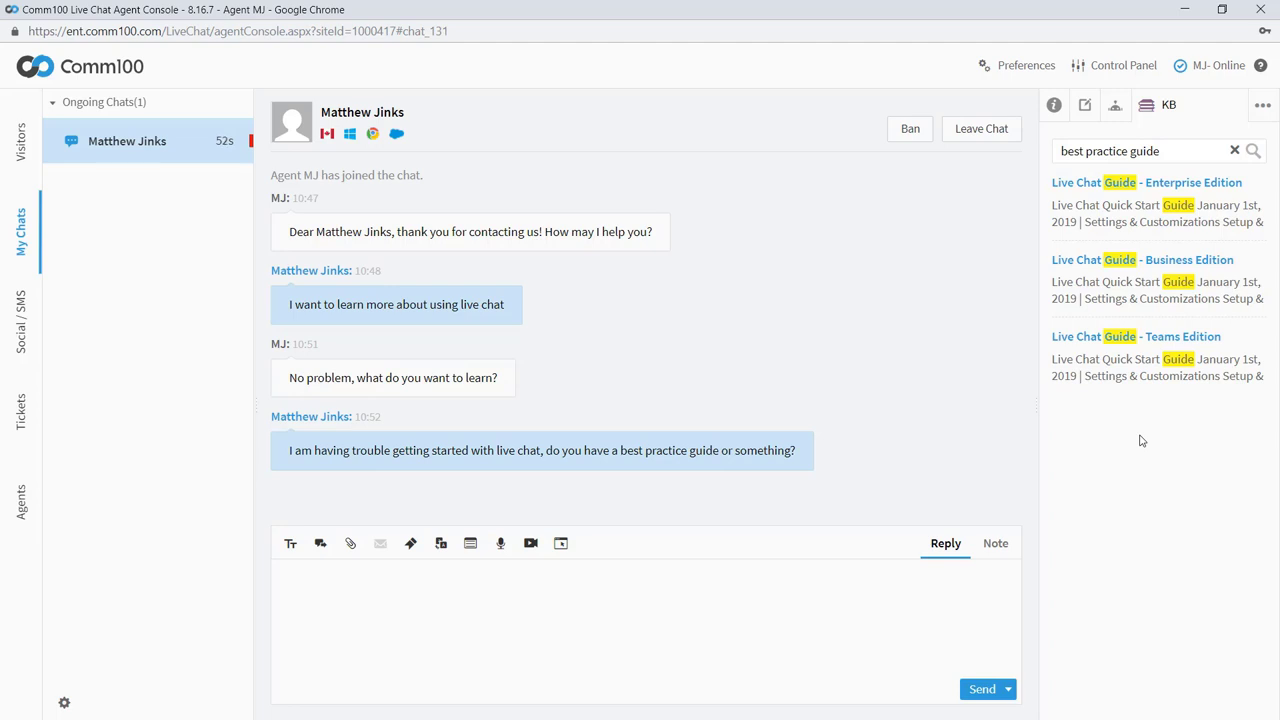
left_click(1180, 263)
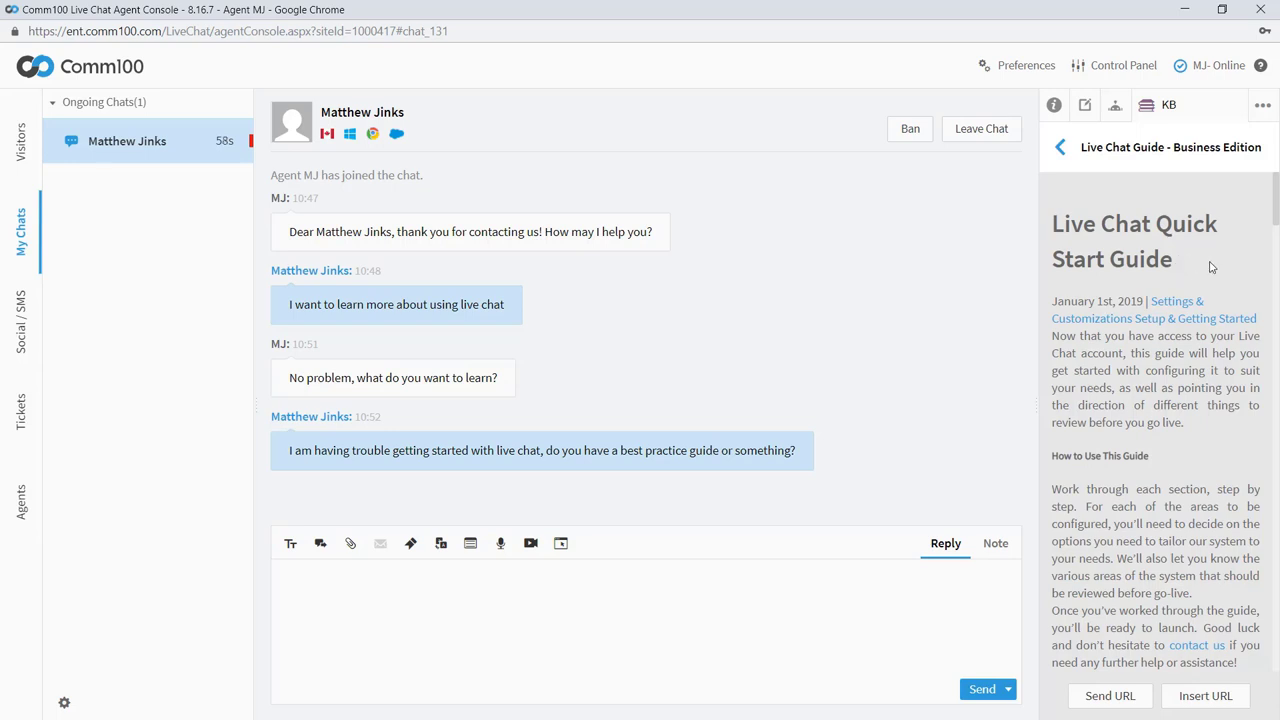
left_click(1110, 697)
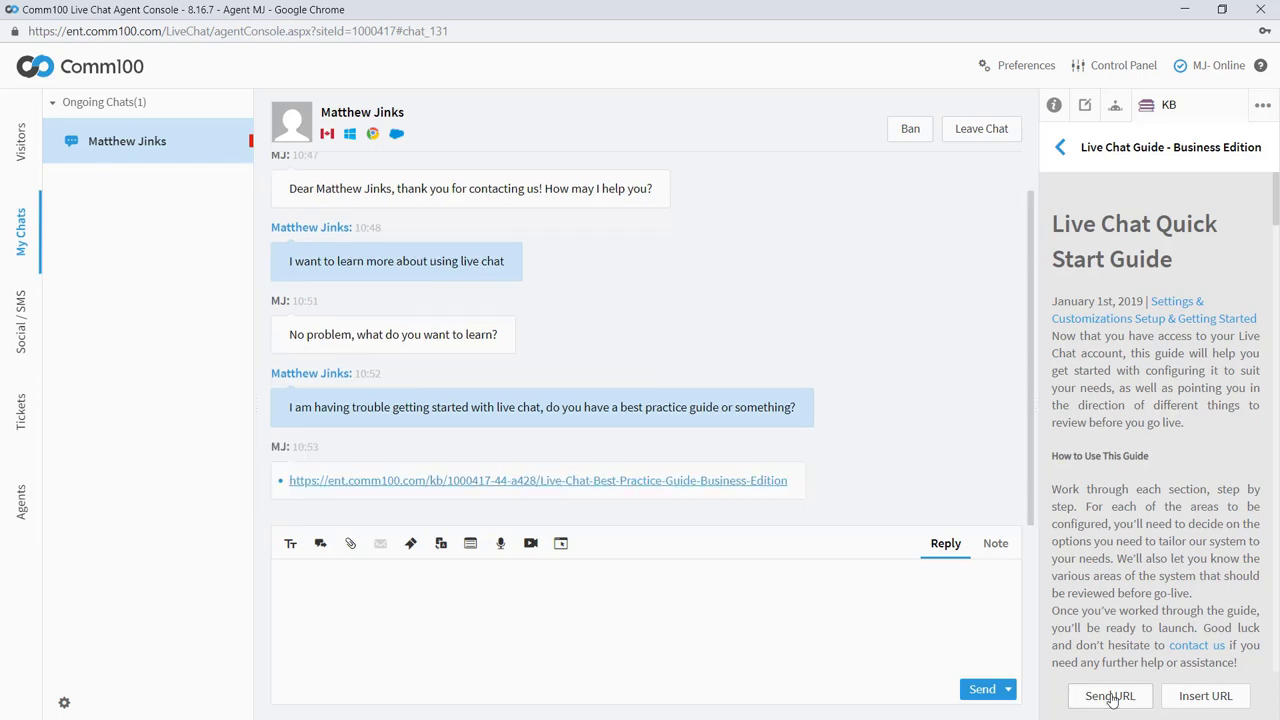
Step: Send the visitor the follow-up question 'Does that help?'
left_click(710, 620)
type("Does tha")
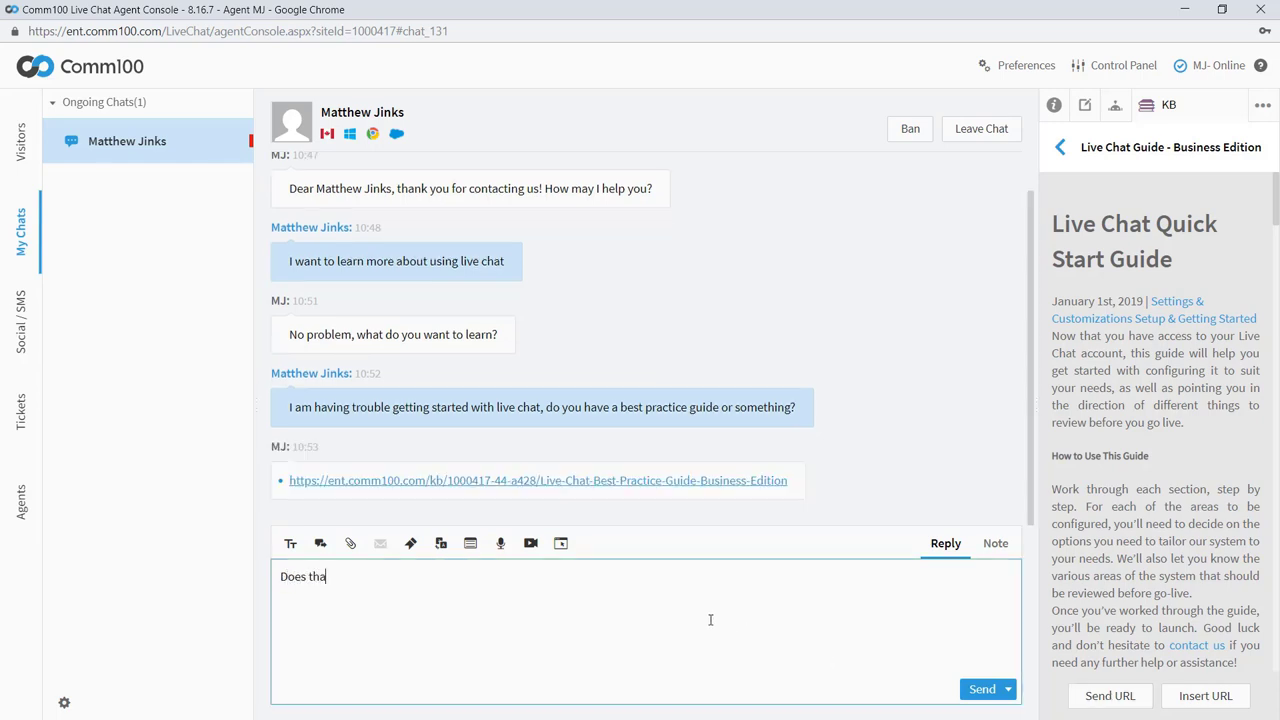
type("t helo?")
type("p?")
key("Return")
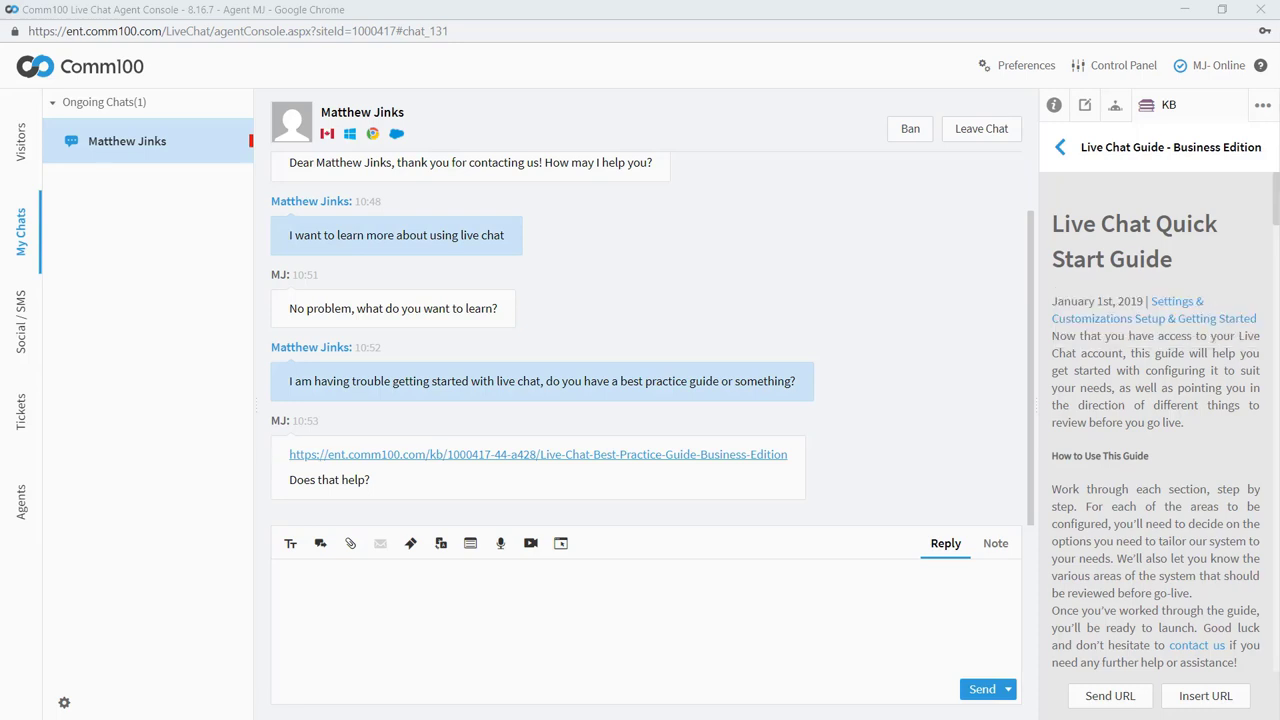
left_click(750, 466)
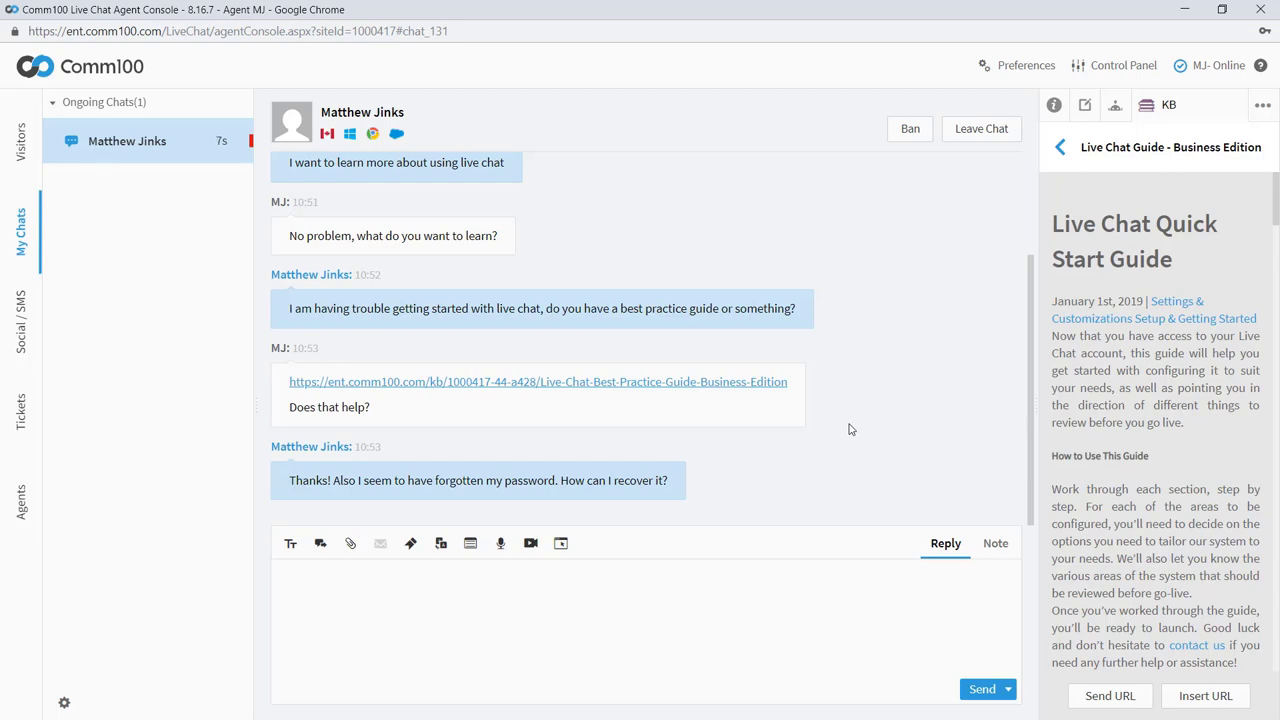
Step: Find the 'password reset' canned answer and send the Password Reset reply with its recovery link
left_click(1265, 115)
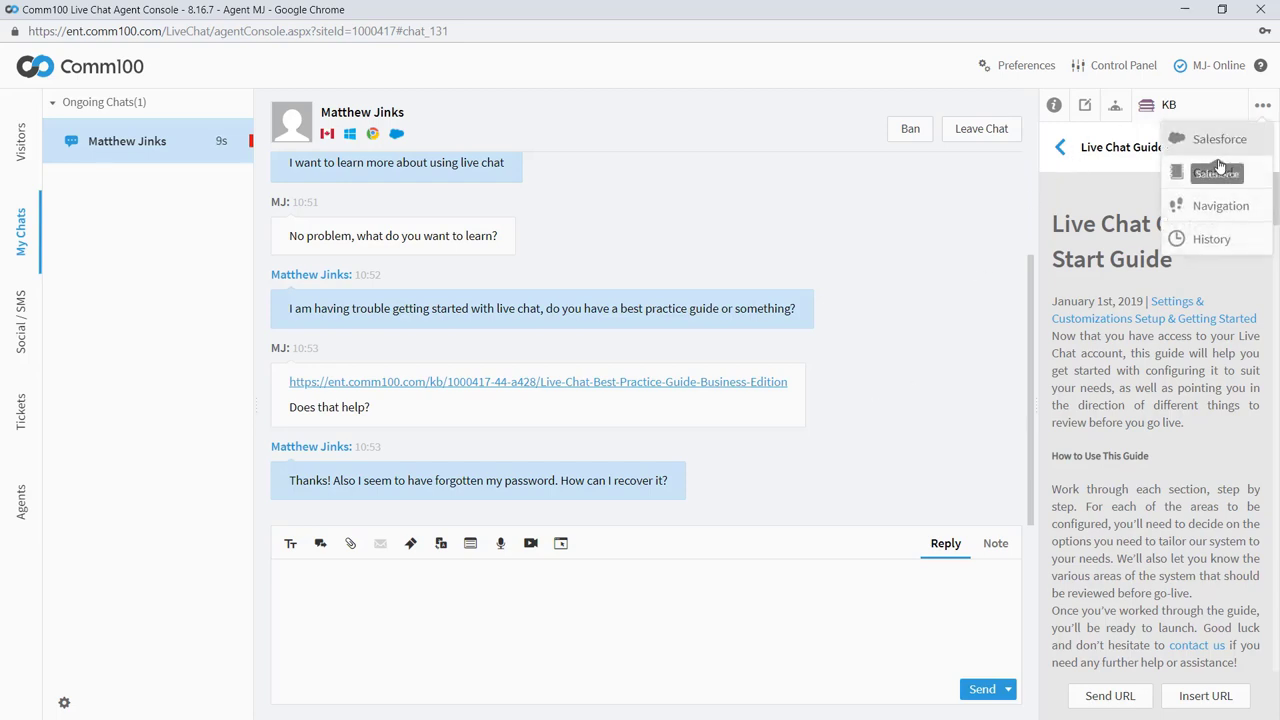
left_click(1183, 172)
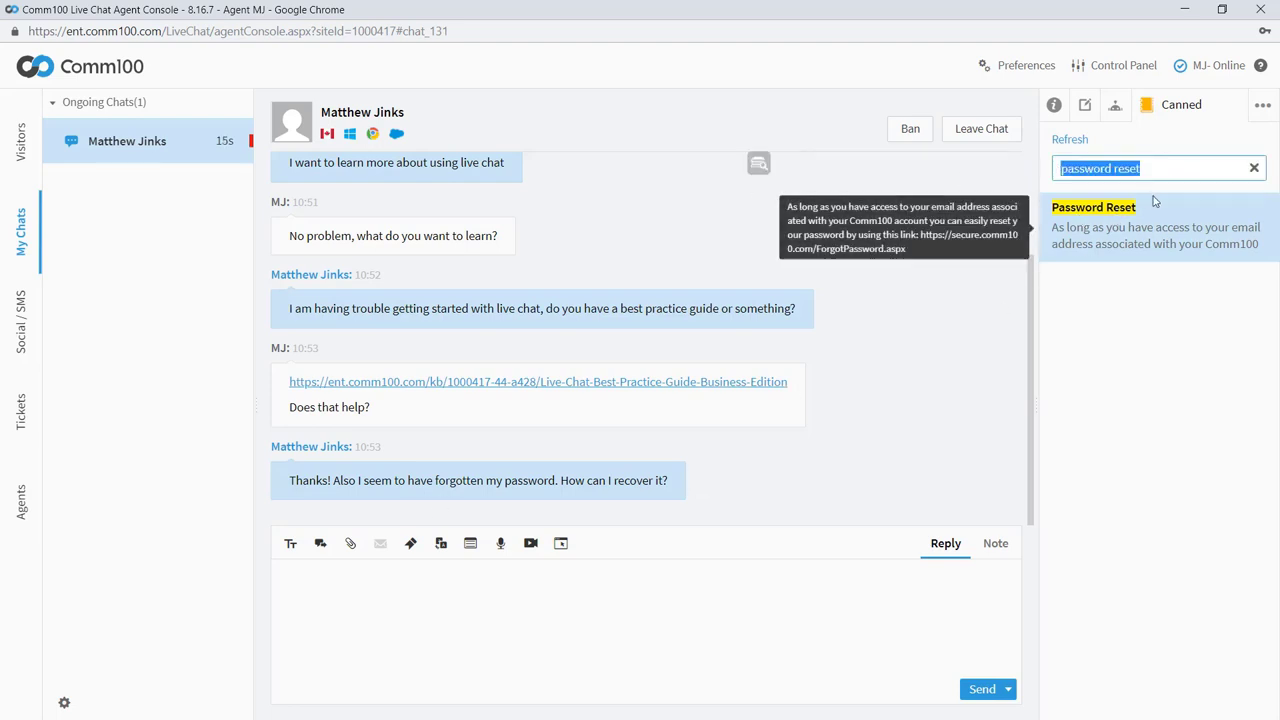
left_click(1136, 230)
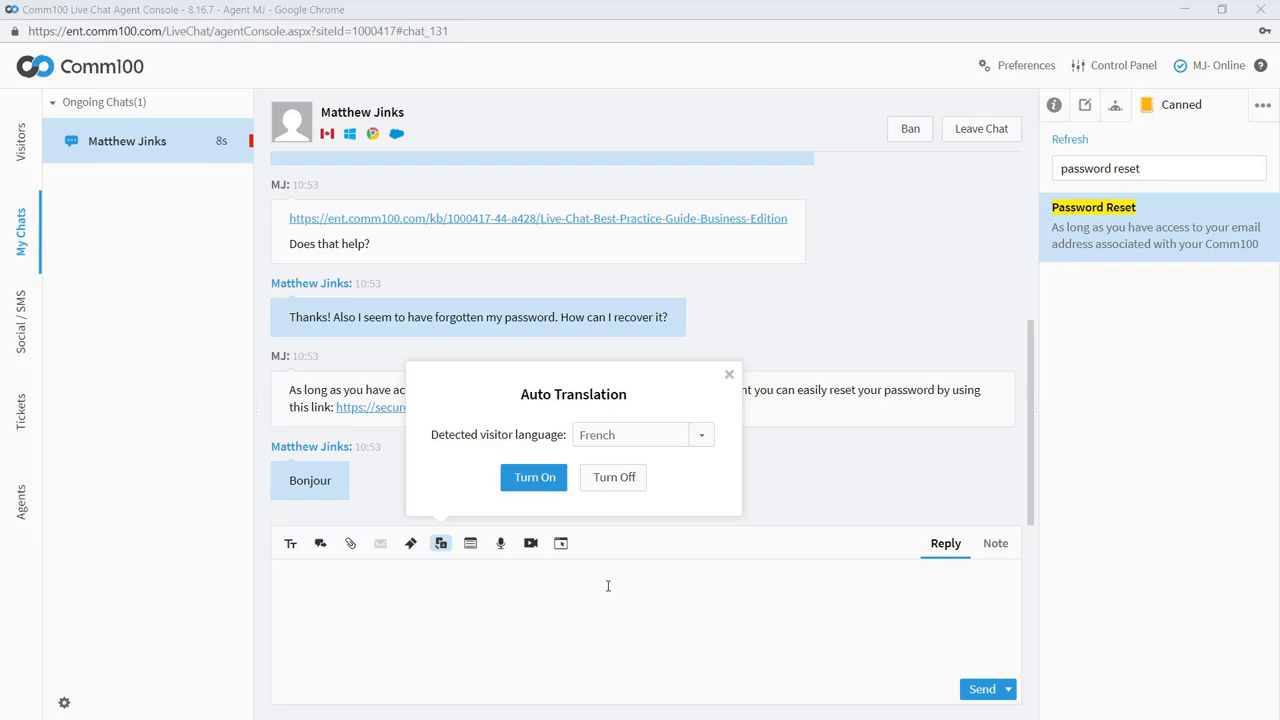
Step: Turn on auto-translation, ask 'Would you like to continue in French instead?', and highlight the translated 'yes a lot easier'
left_click(550, 484)
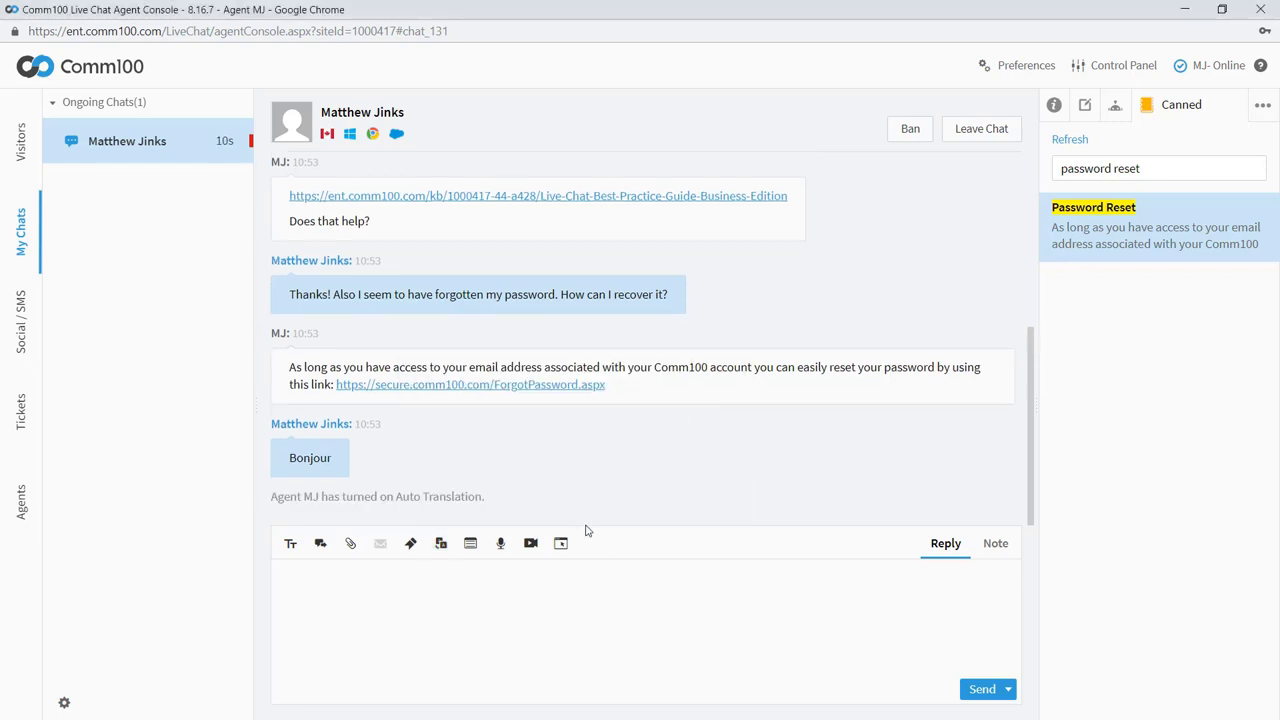
left_click(590, 571)
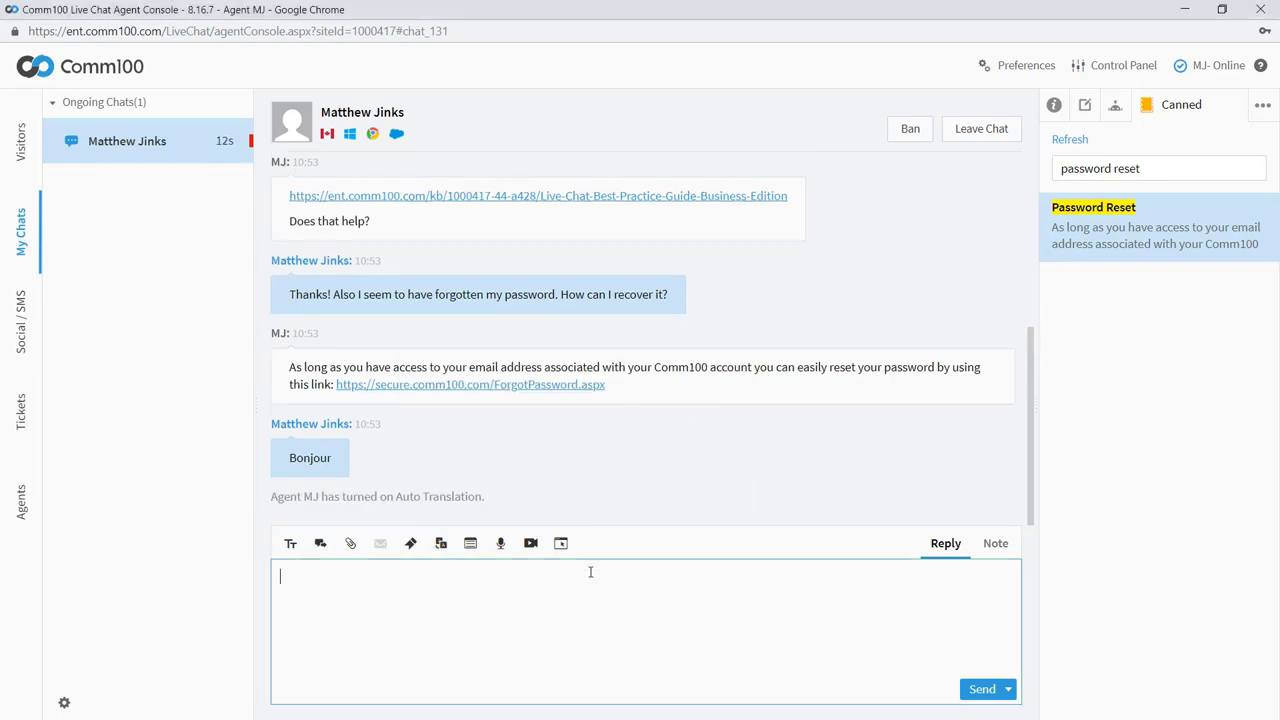
type("Would you like to continue i")
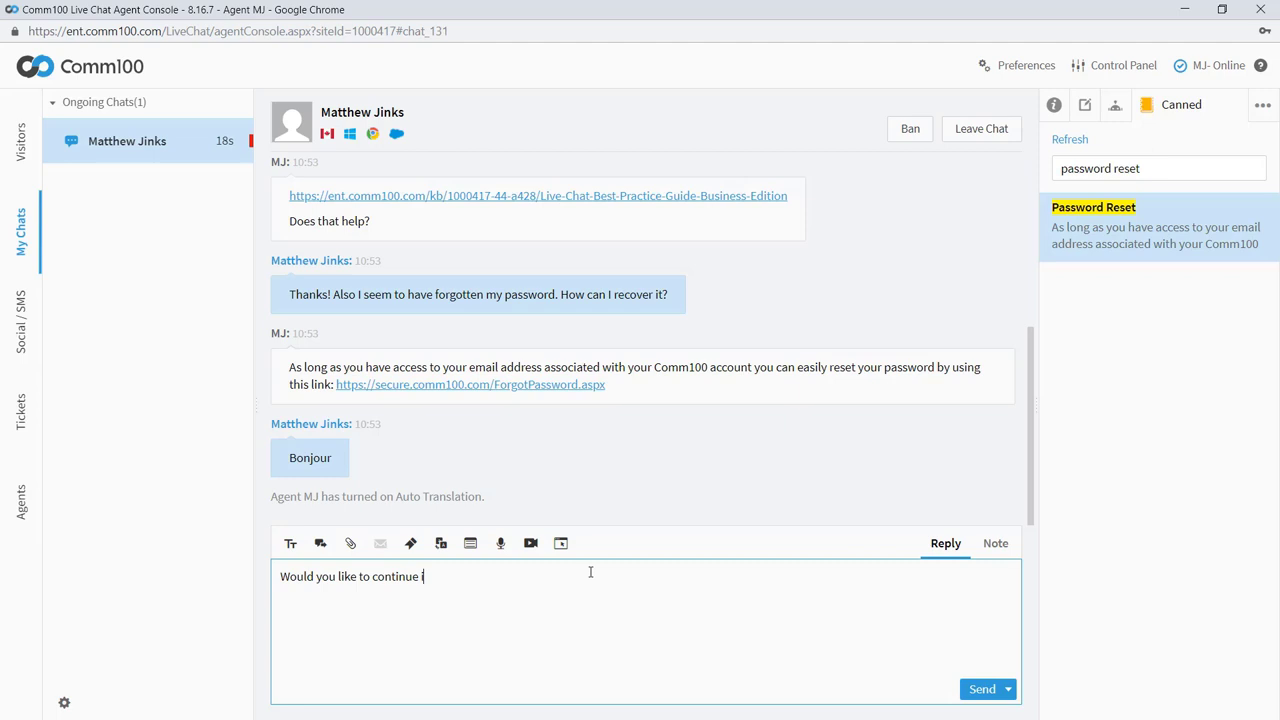
type("n French instead?")
key("Return")
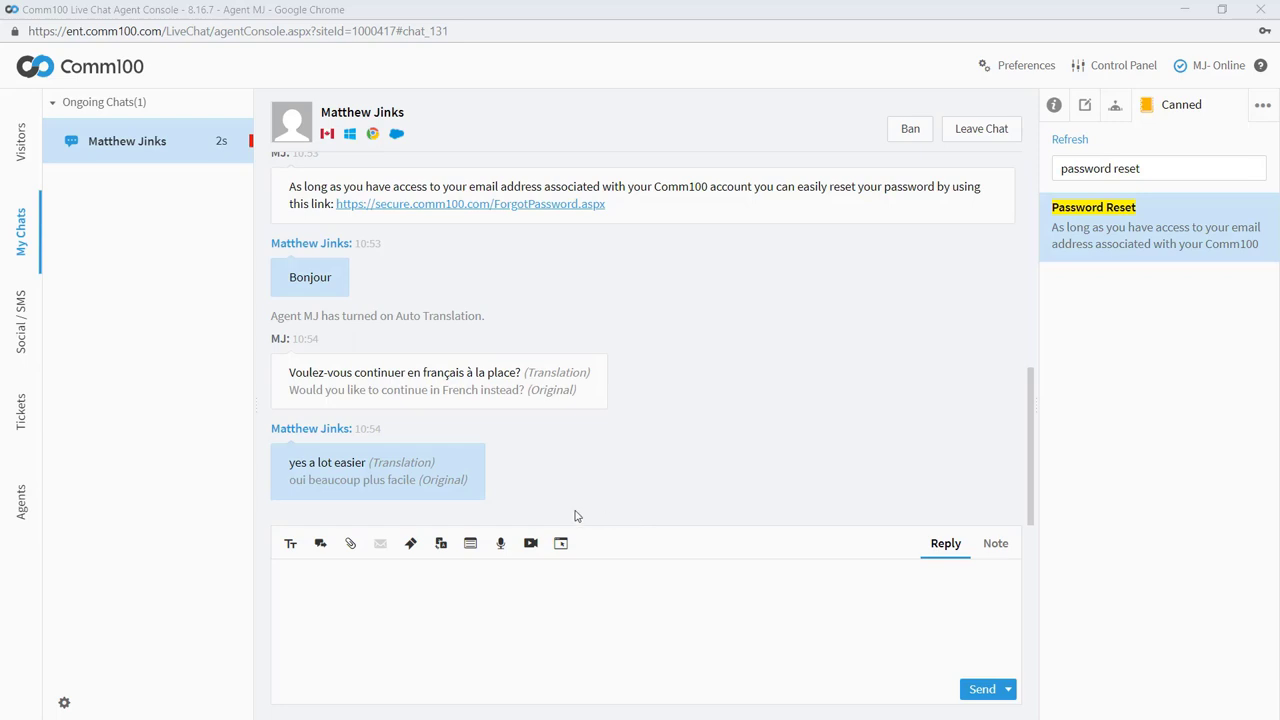
left_click_drag(283, 467, 370, 463)
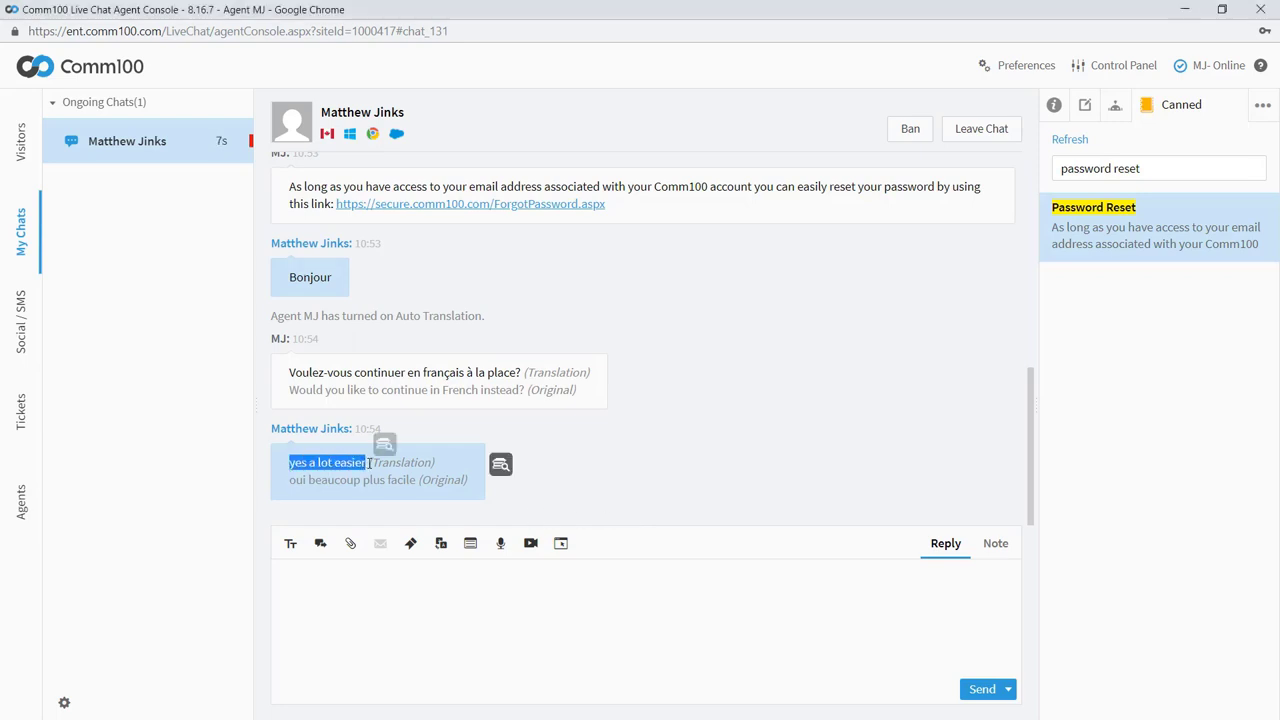
left_click(836, 430)
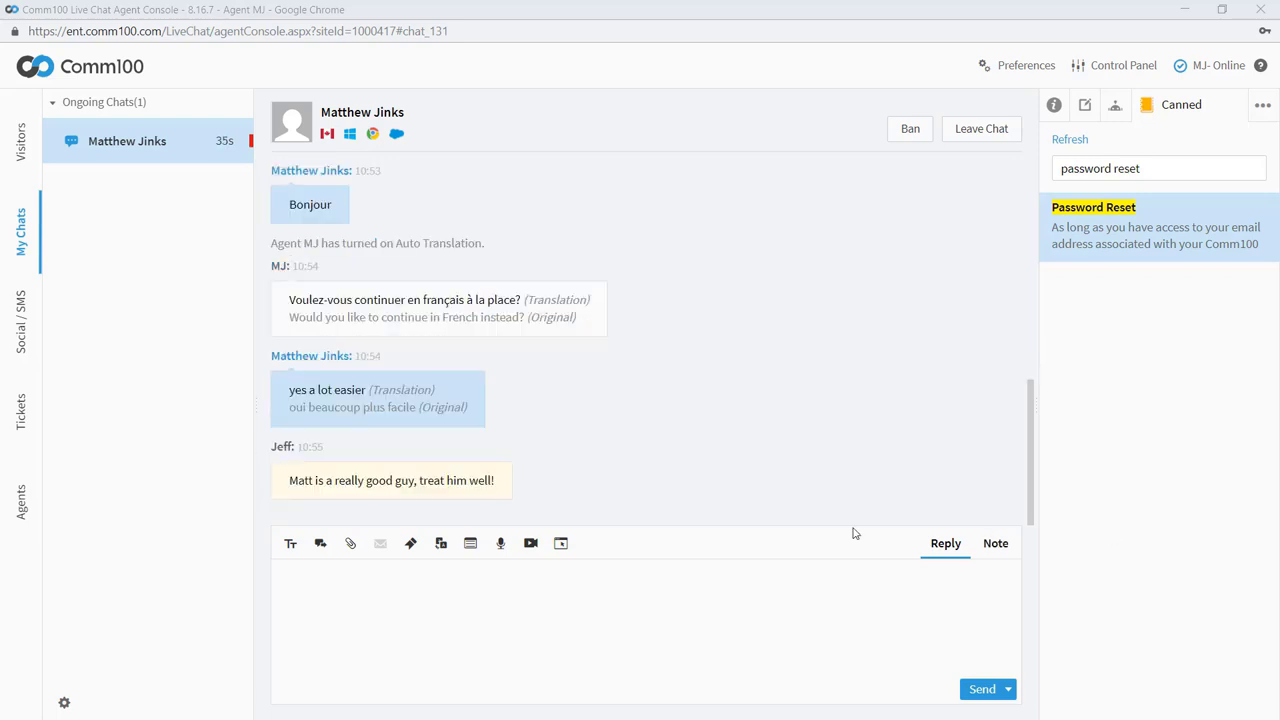
Step: Highlight the colleague's note vouching for the customer, then clear the selection
mouse_move(263, 446)
left_mouse_down()
mouse_move(300, 446)
mouse_move(286, 446)
left_mouse_up()
left_click(274, 446)
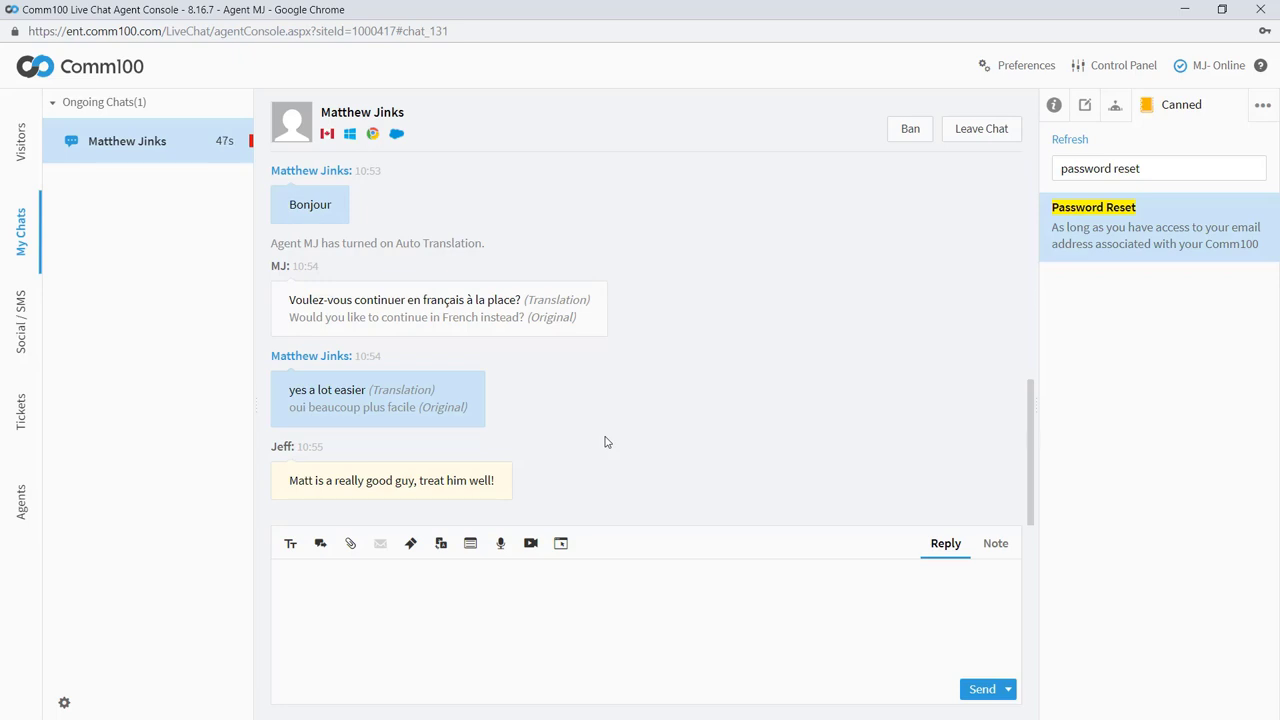
Step: Leave and end the chat with the customer, then bring up the wrap-up form
left_click(966, 137)
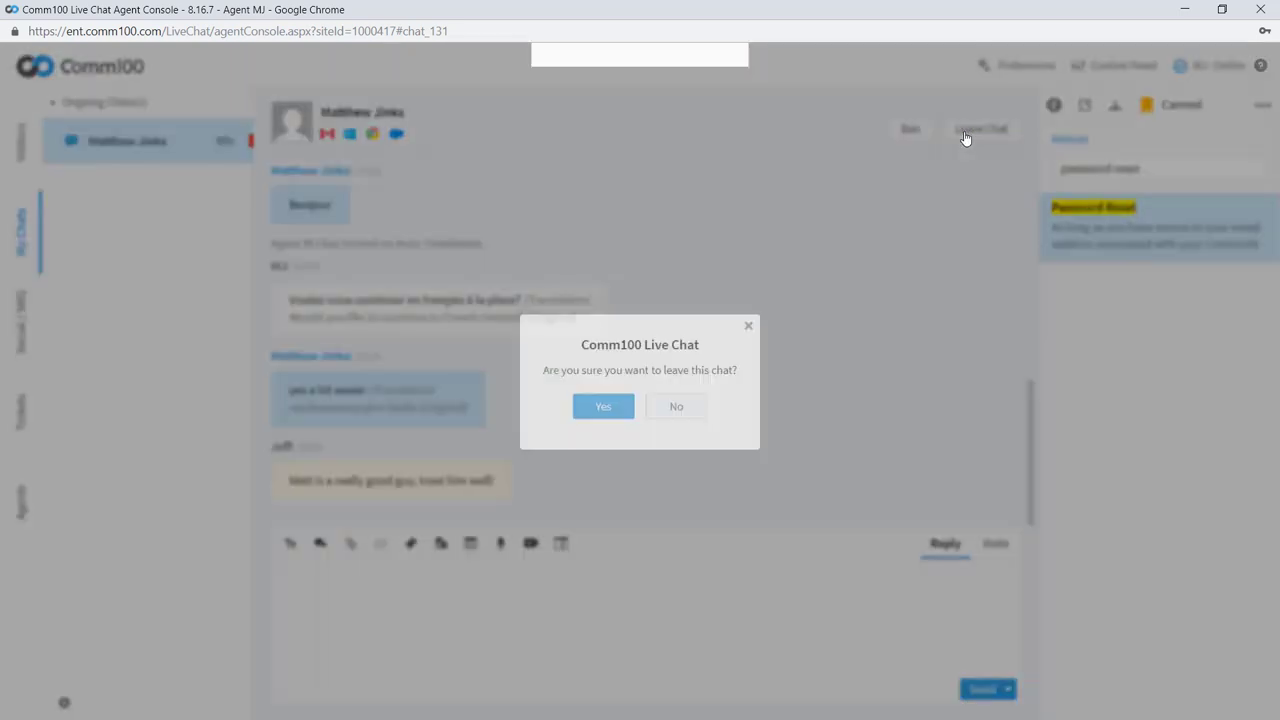
left_click(617, 406)
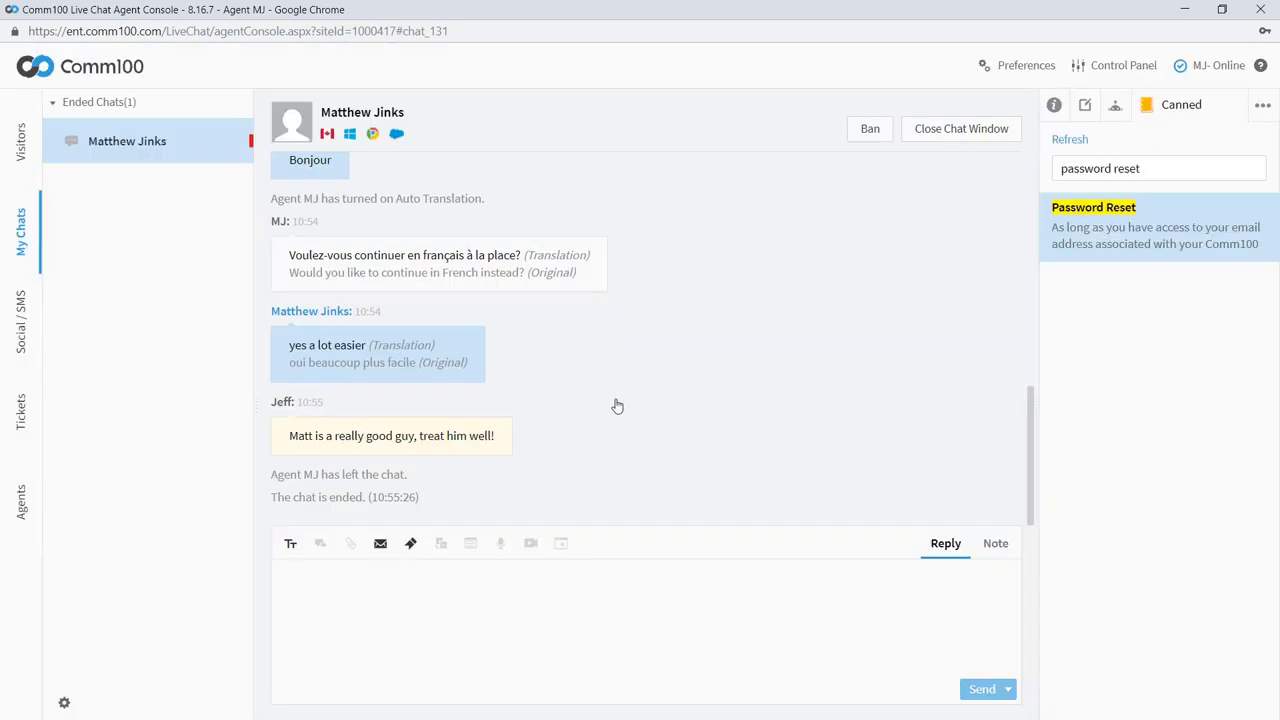
left_click(1260, 107)
left_click(1093, 118)
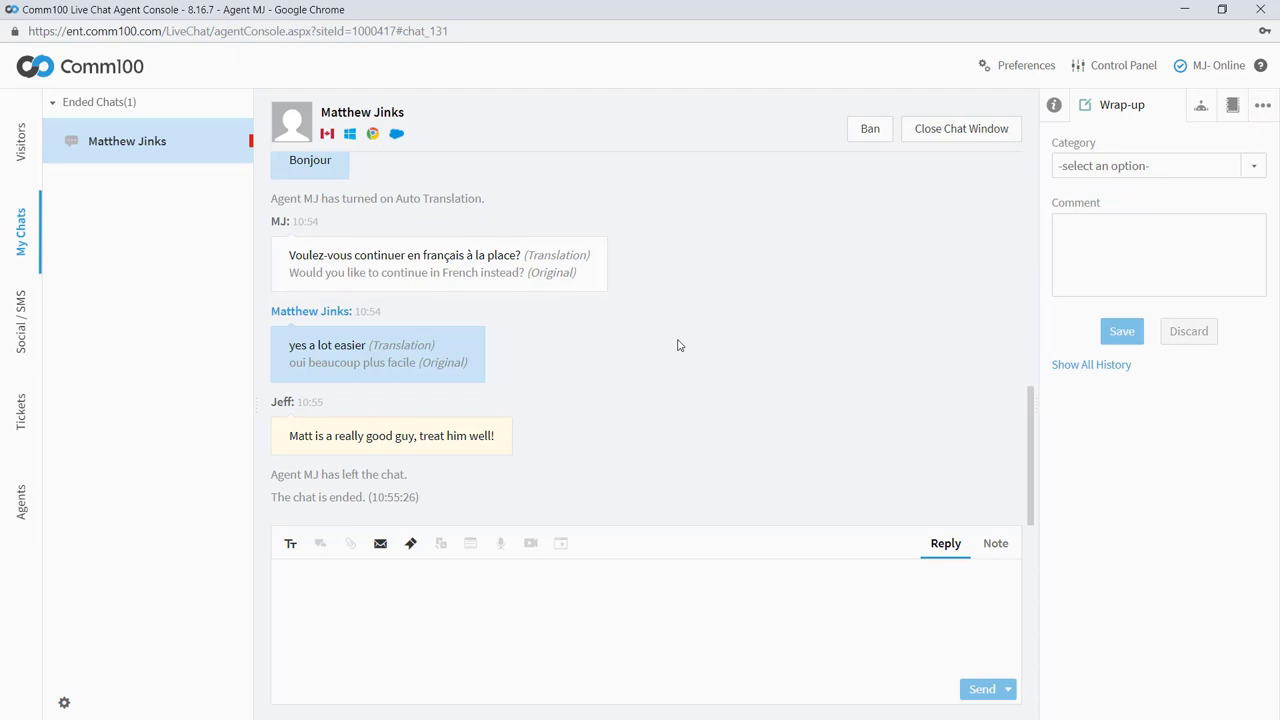
Step: Save an Inquiry wrap-up noting the customer wanted a best practice guide and forgot his password
left_click(1256, 168)
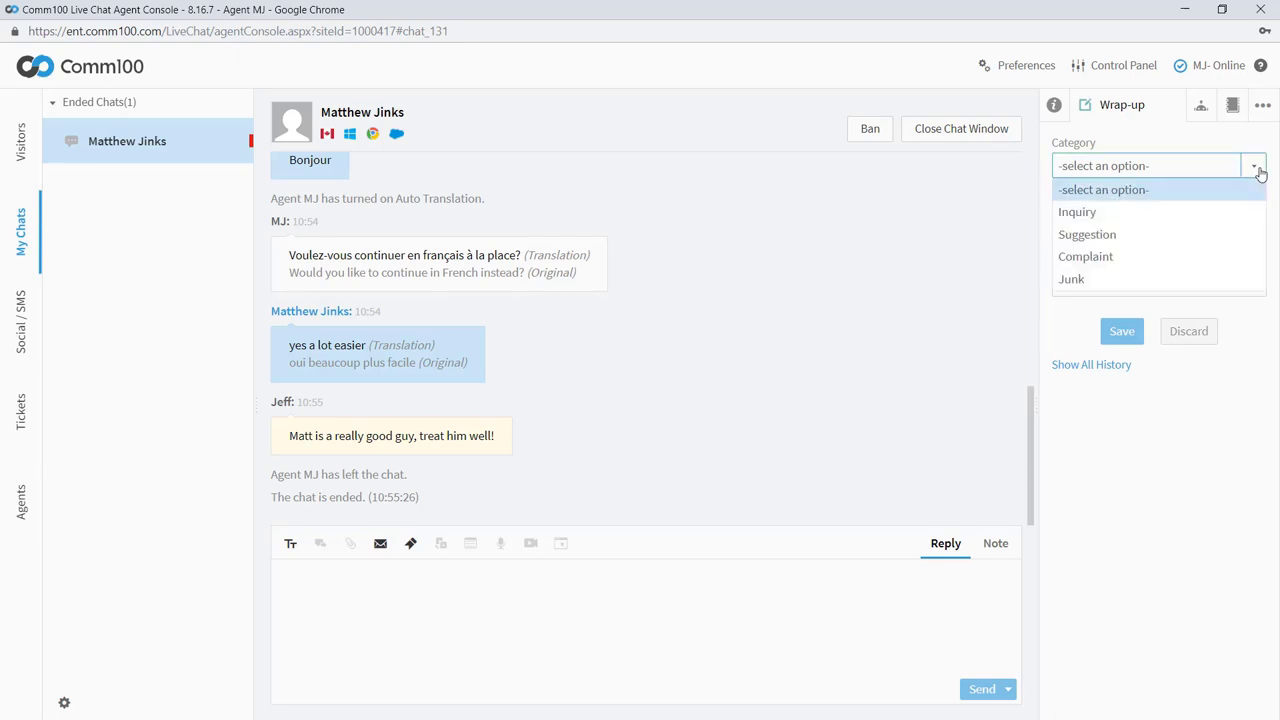
left_click(1224, 210)
left_click(1180, 232)
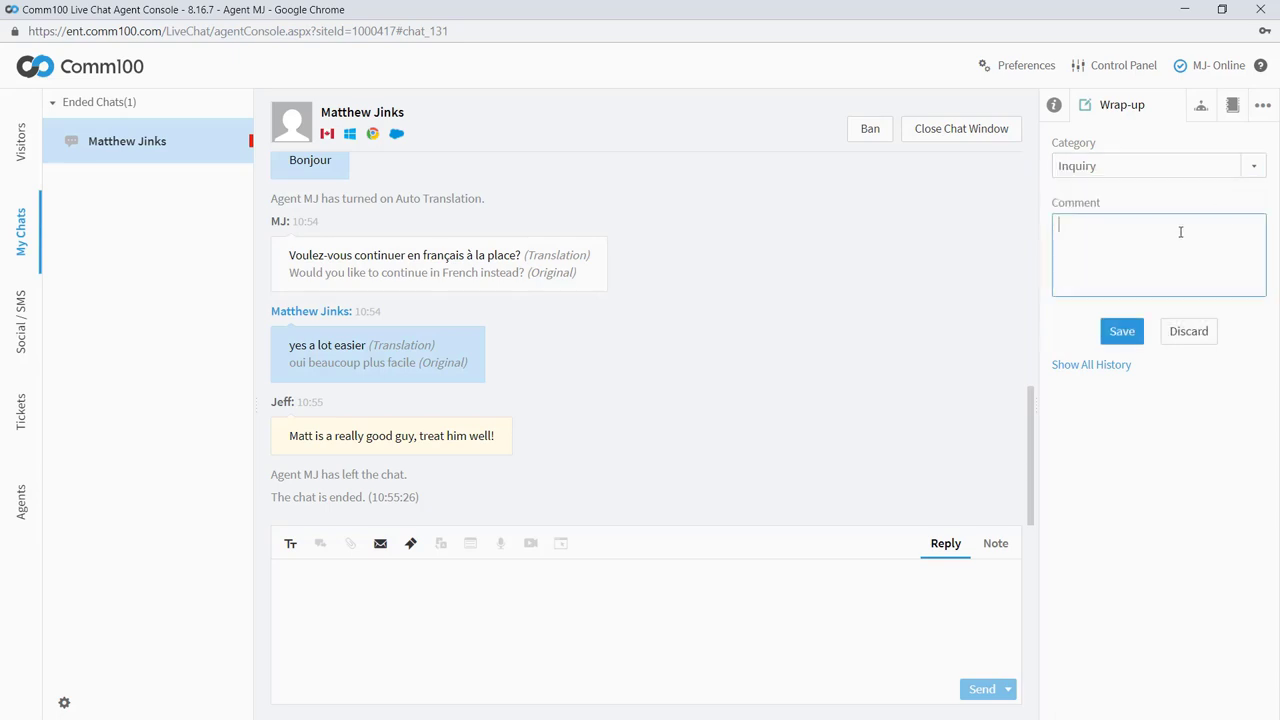
type("Matt was look")
type("ing for a ")
type("best practice")
type(" guide")
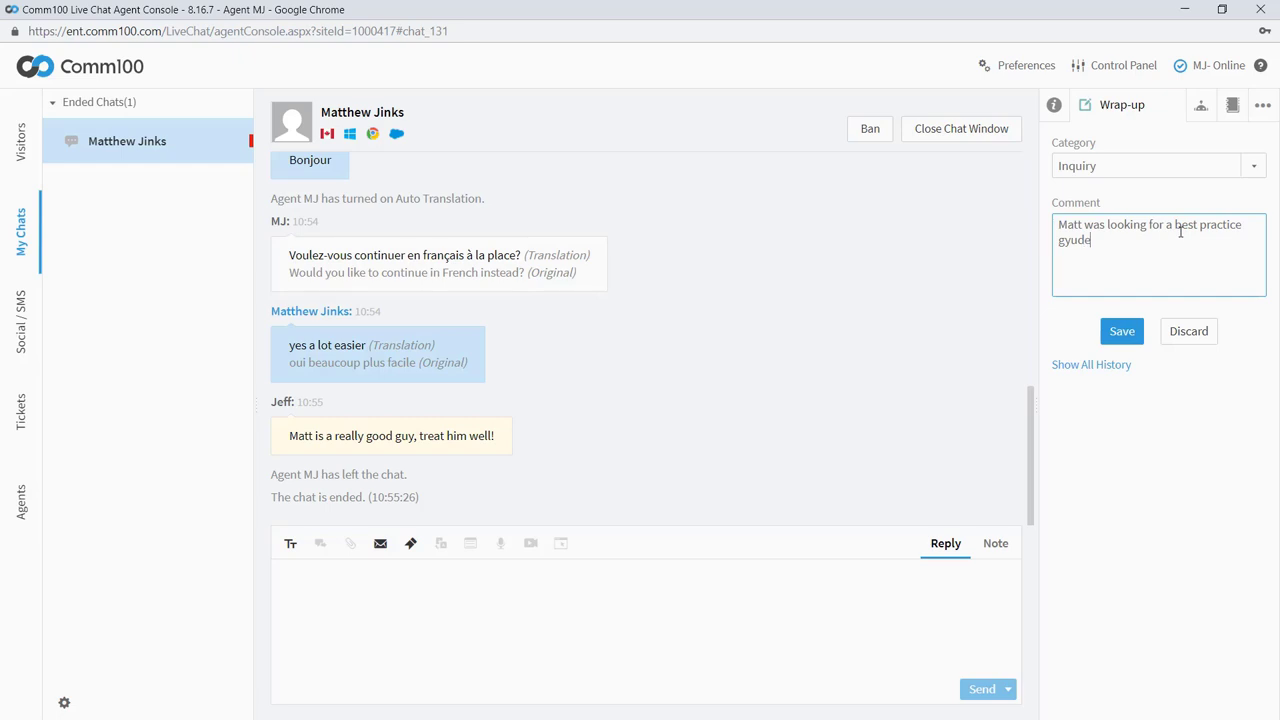
key("BackSpace")
key("BackSpace")
key("BackSpace")
type("ide and forgot his password")
left_click(1123, 334)
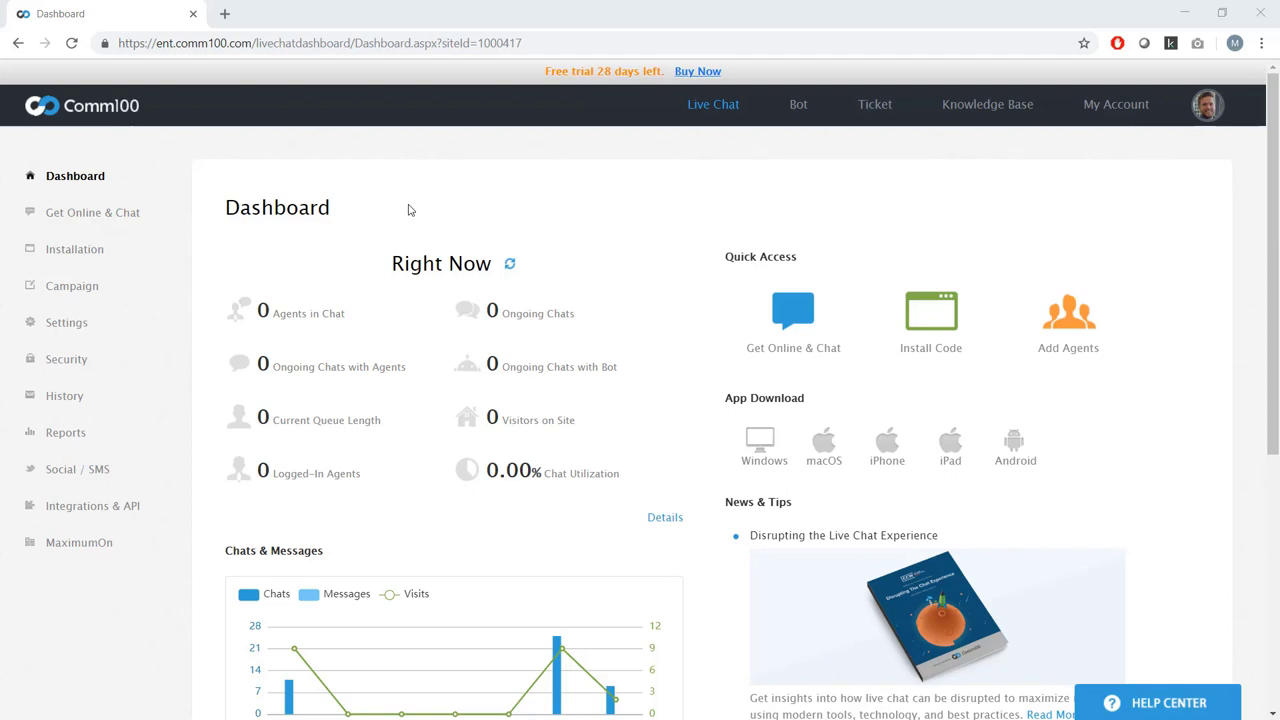
Step: Go to the Departments list and edit the Support Department
left_click(67, 325)
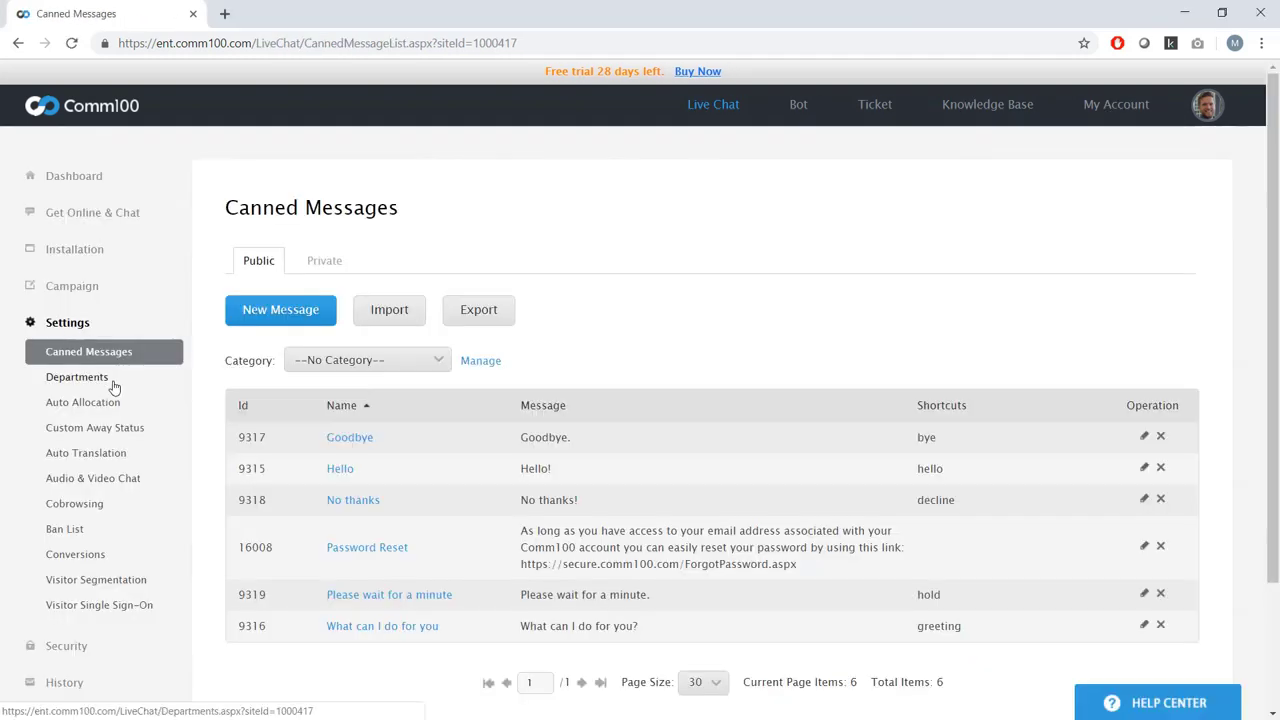
left_click(115, 384)
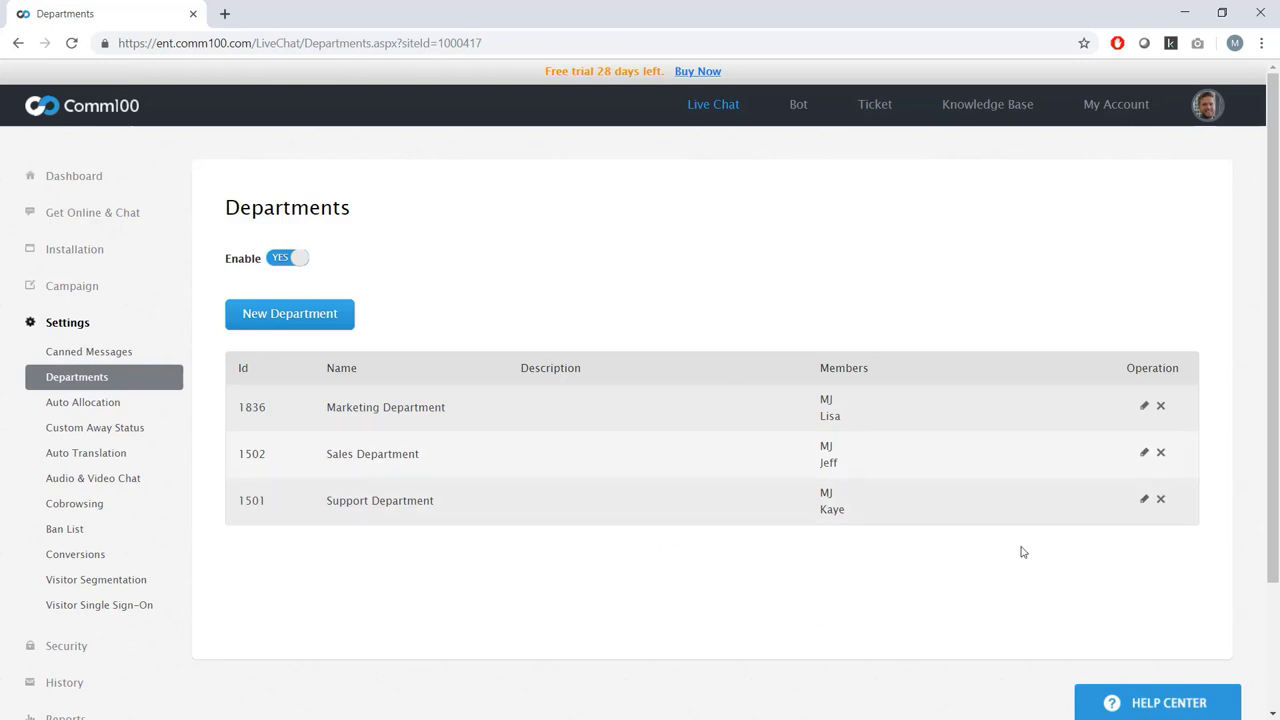
left_click(1145, 504)
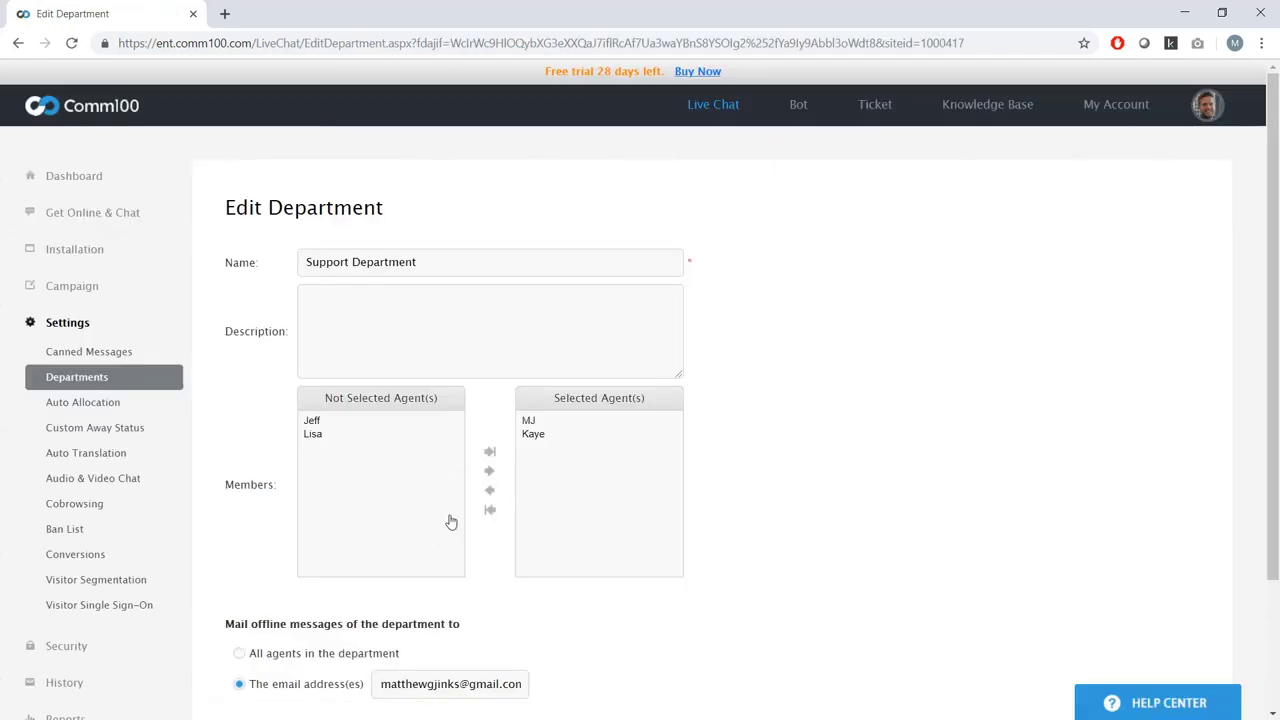
Step: Add an agent to the Support Department, remove them again, and save
left_click(346, 421)
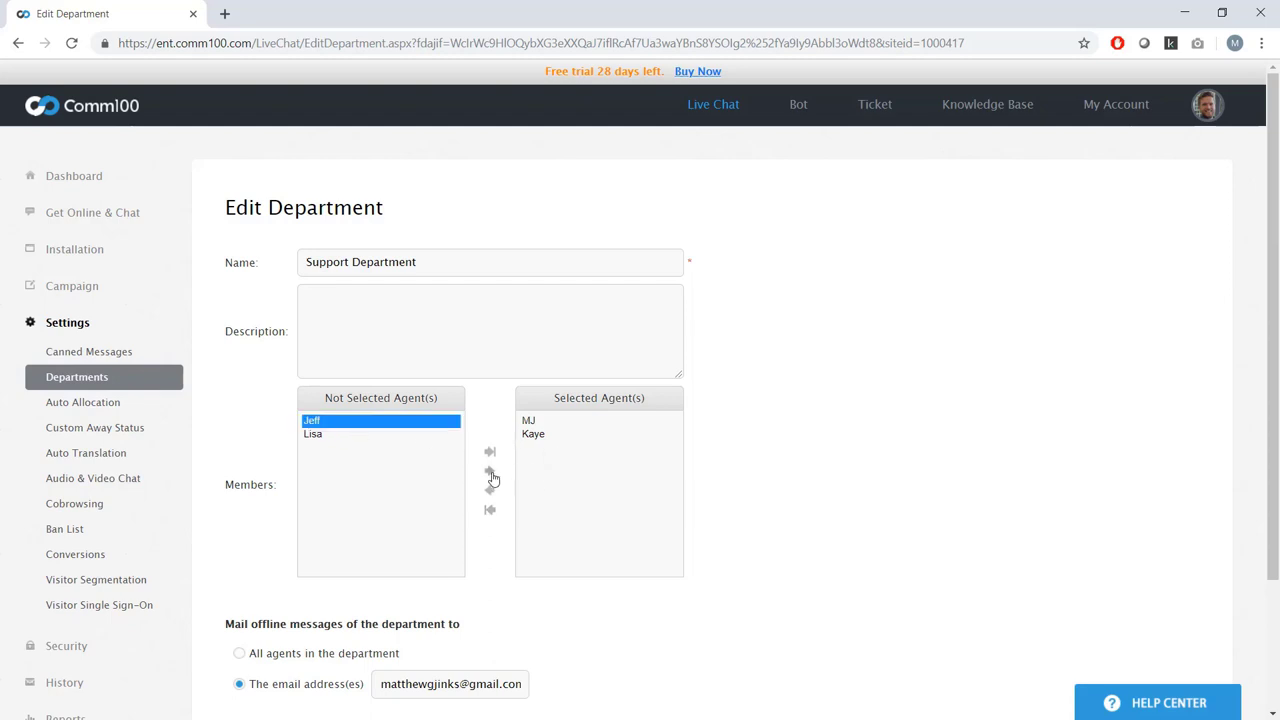
left_click(489, 470)
left_click(533, 447)
left_click(489, 490)
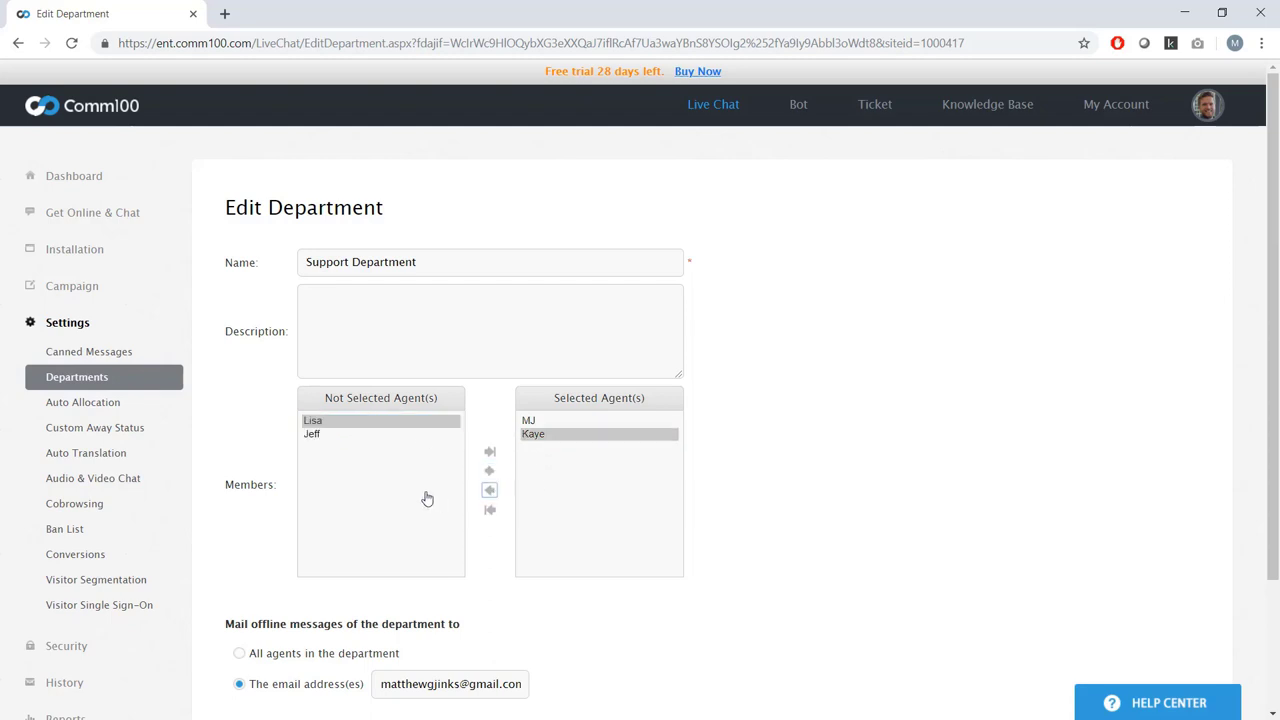
scroll(423, 497, "down", 2)
left_click(257, 578)
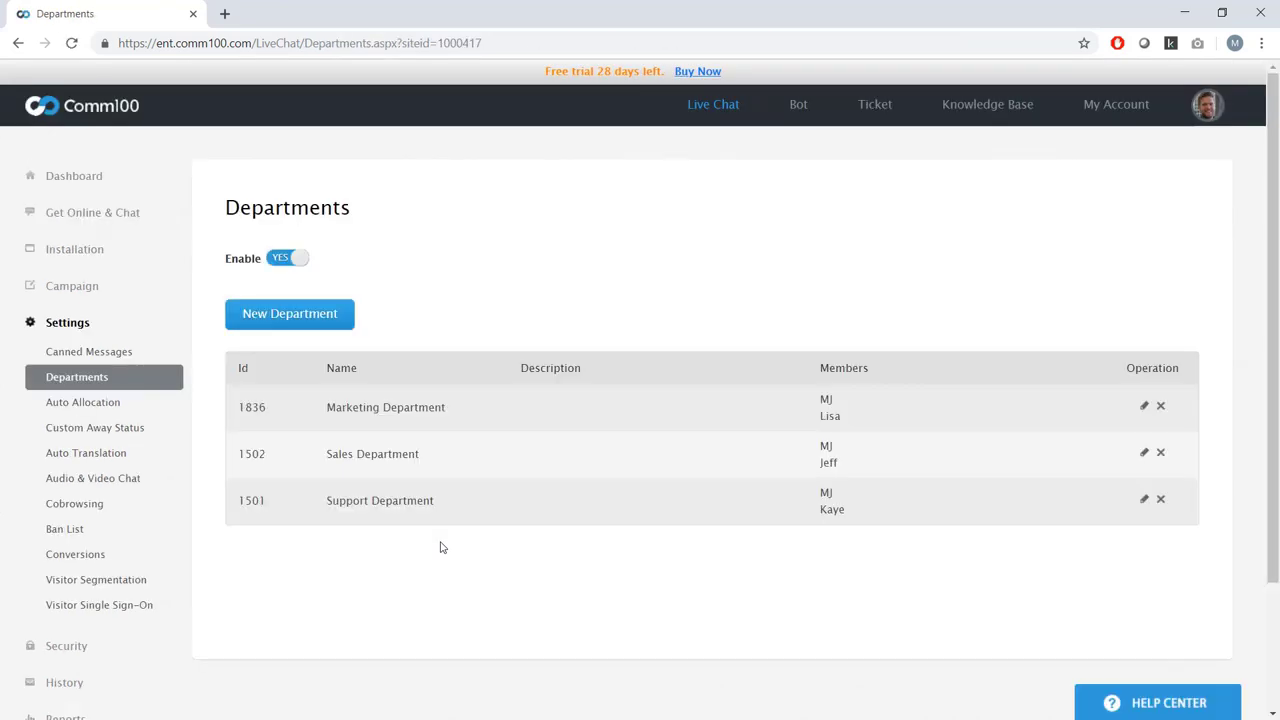
Step: Keep Support Campaign selected in the campaign settings and go to its Chat Window page
left_click(100, 287)
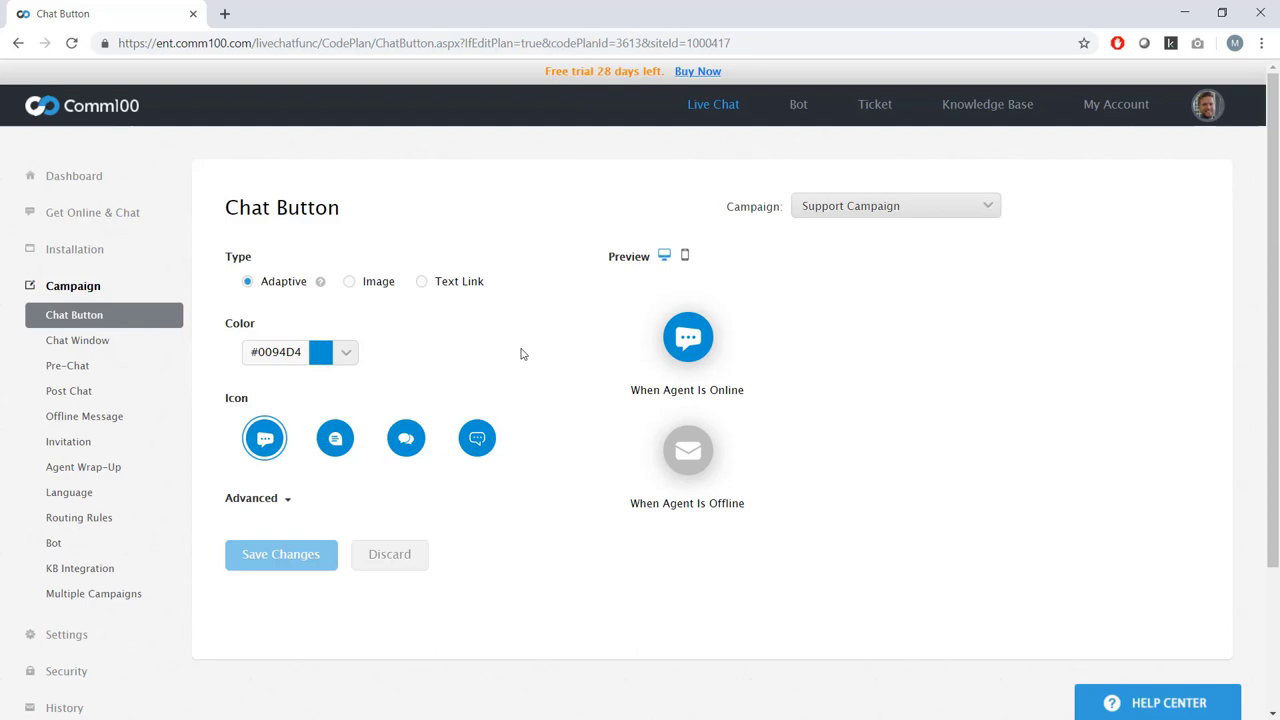
left_click(920, 207)
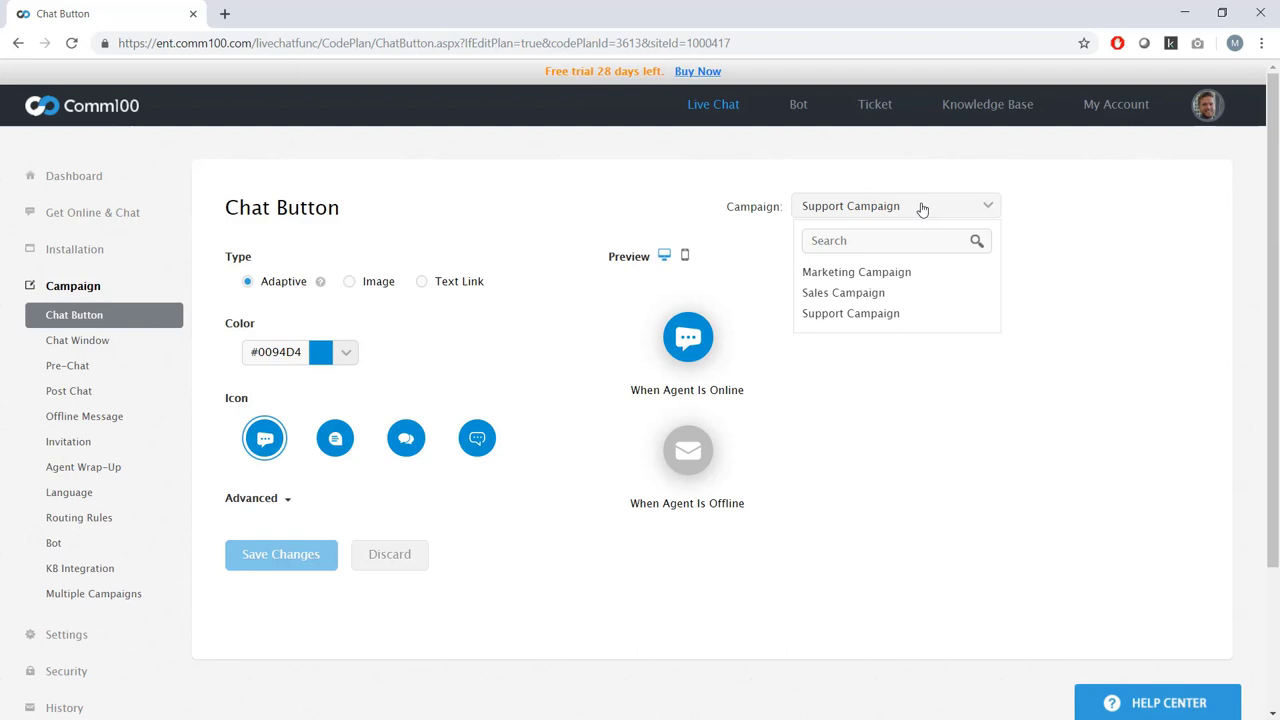
left_click(922, 208)
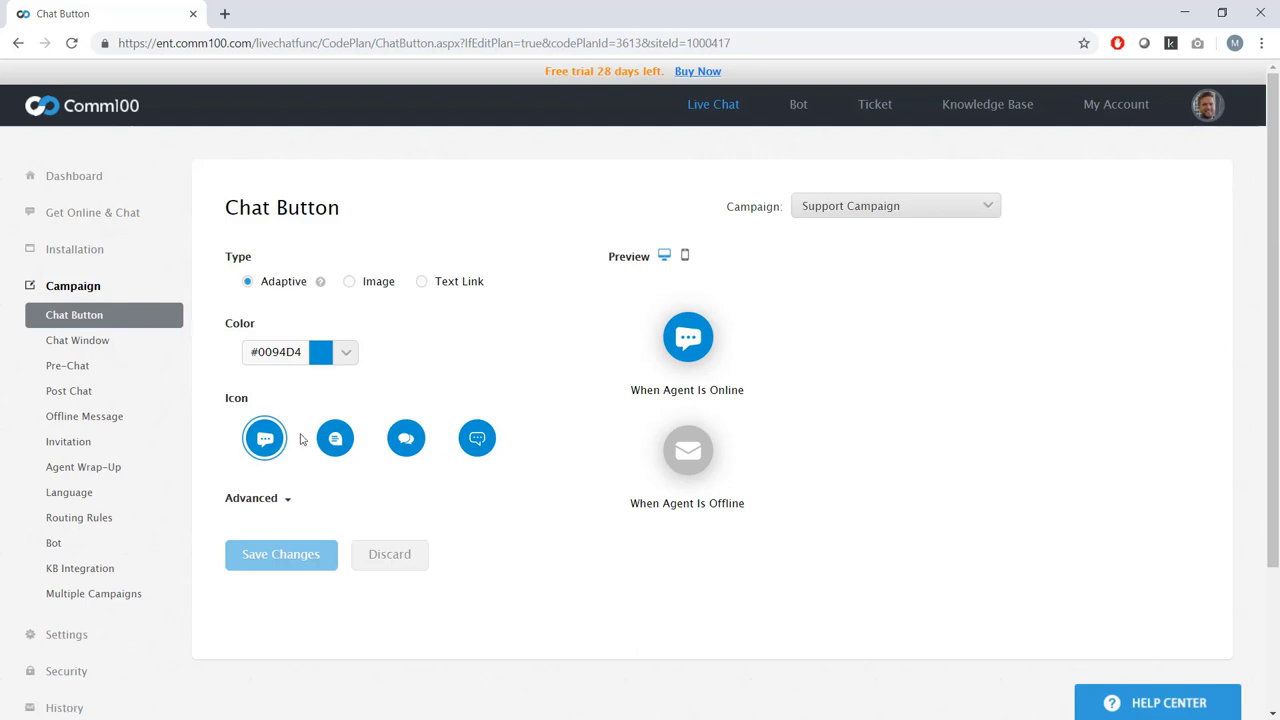
left_click(108, 350)
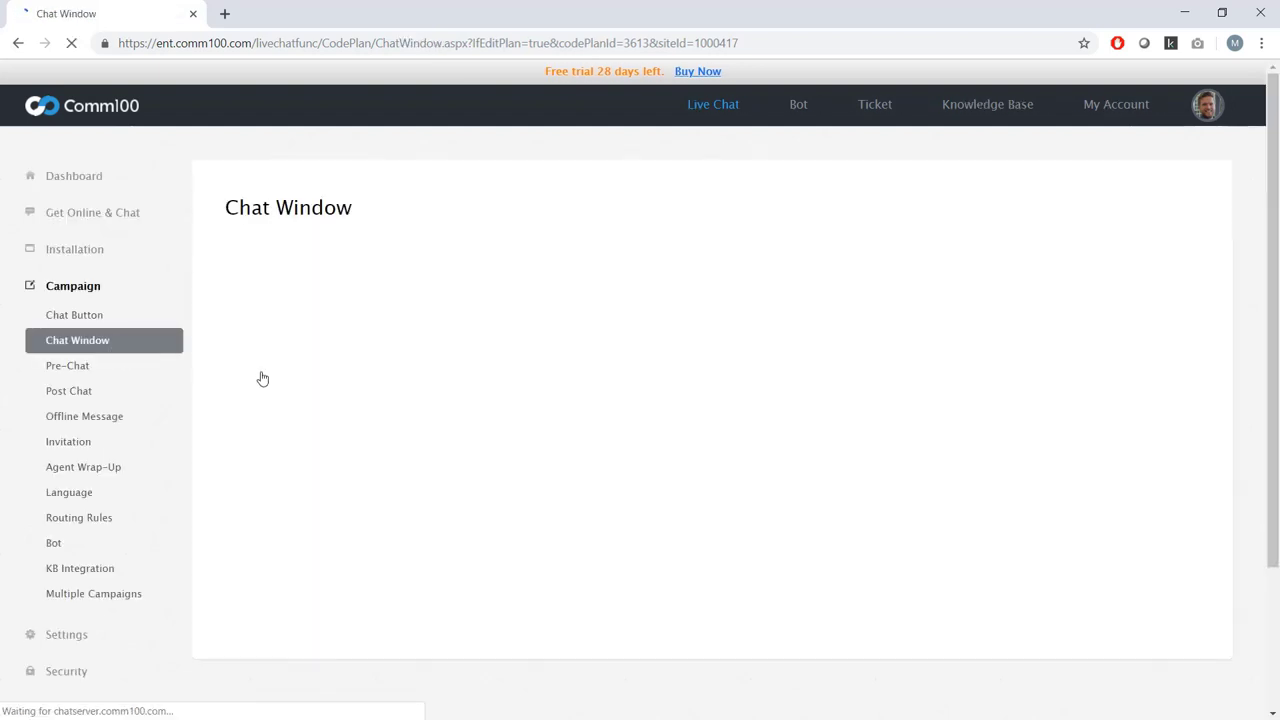
Step: View the Support Campaign's Pre-Chat page, then its Invitation settings
left_click(140, 369)
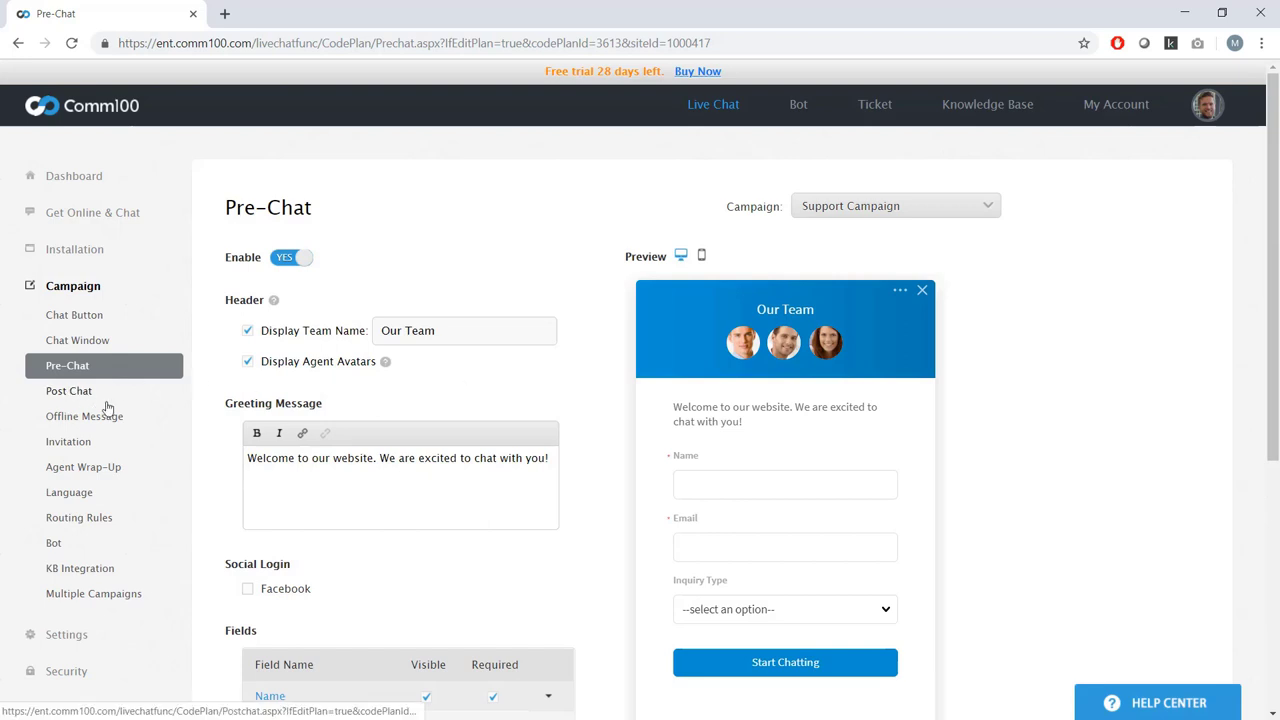
left_click(107, 449)
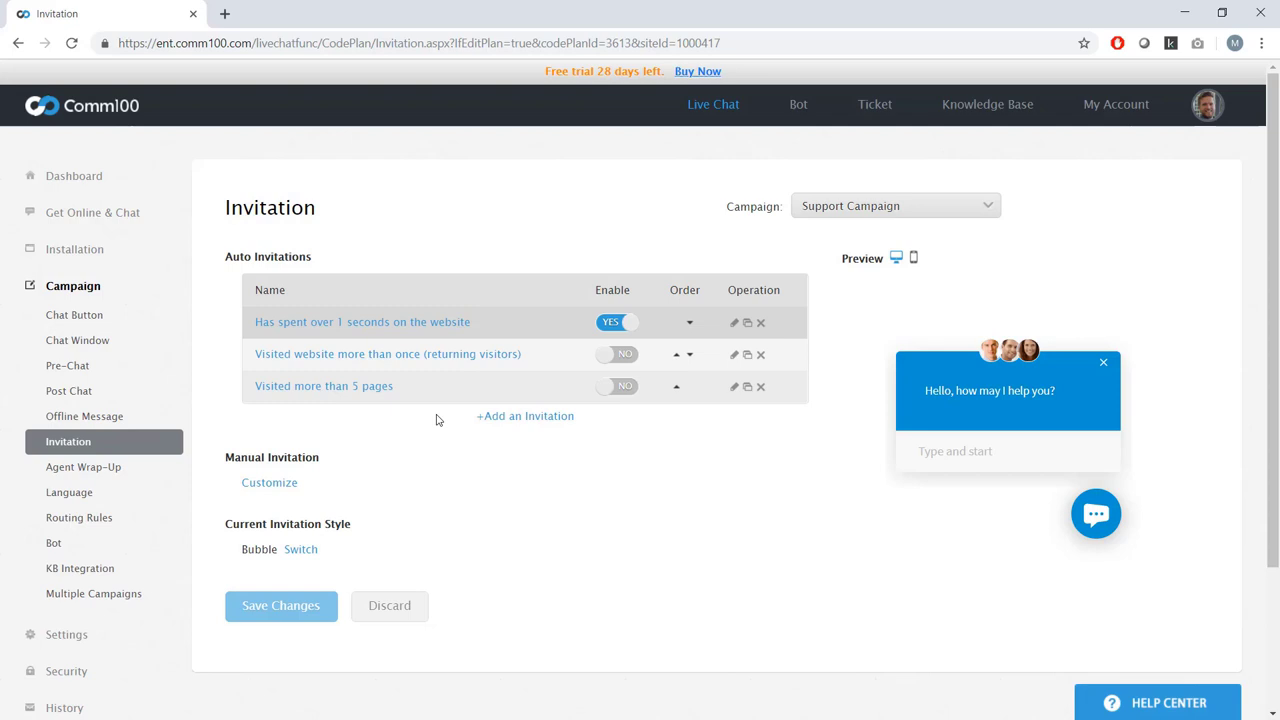
Step: Switch the Support Campaign's routing rules to route visitors based on custom rules
left_click(131, 521)
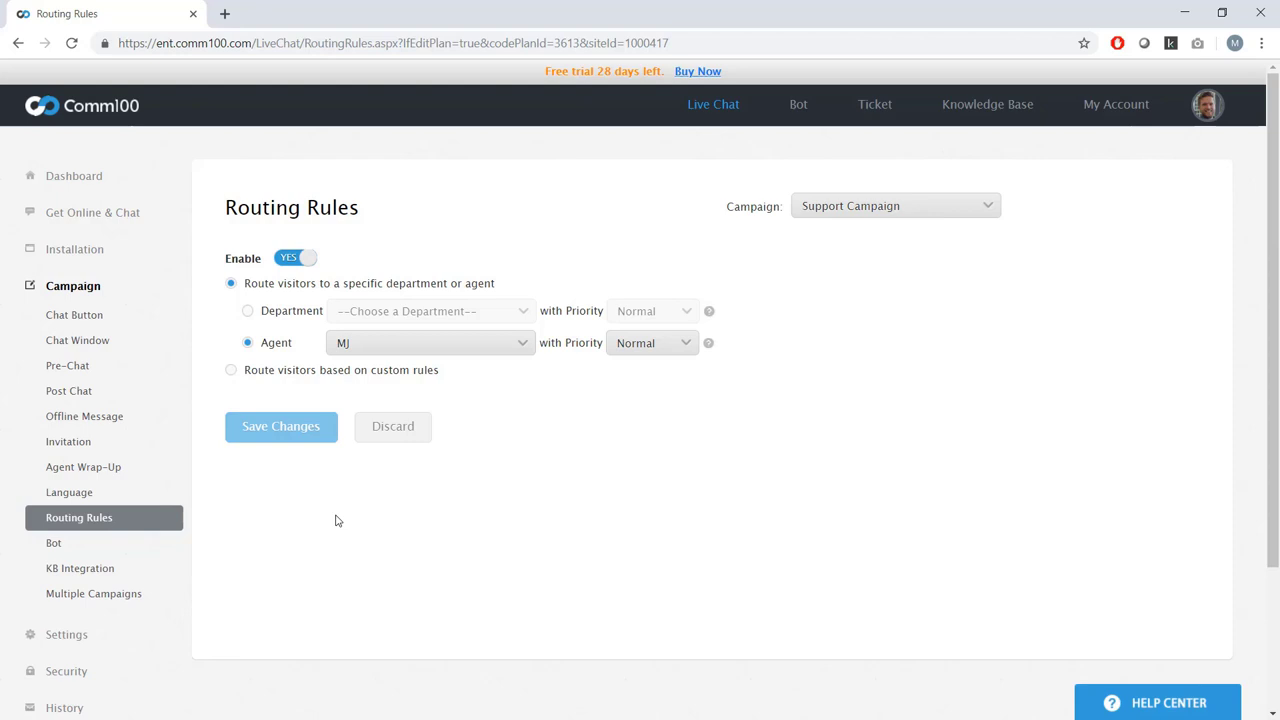
left_click(303, 378)
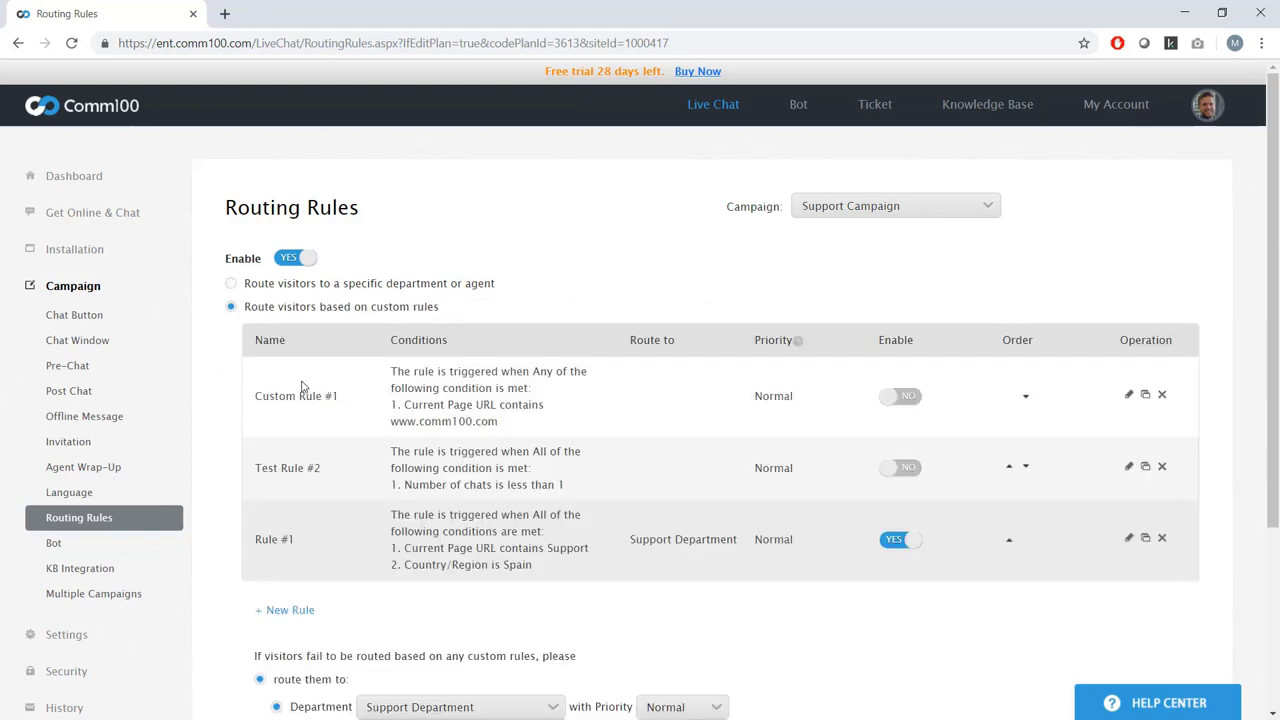
scroll(310, 487, "down", 1)
left_click(293, 530)
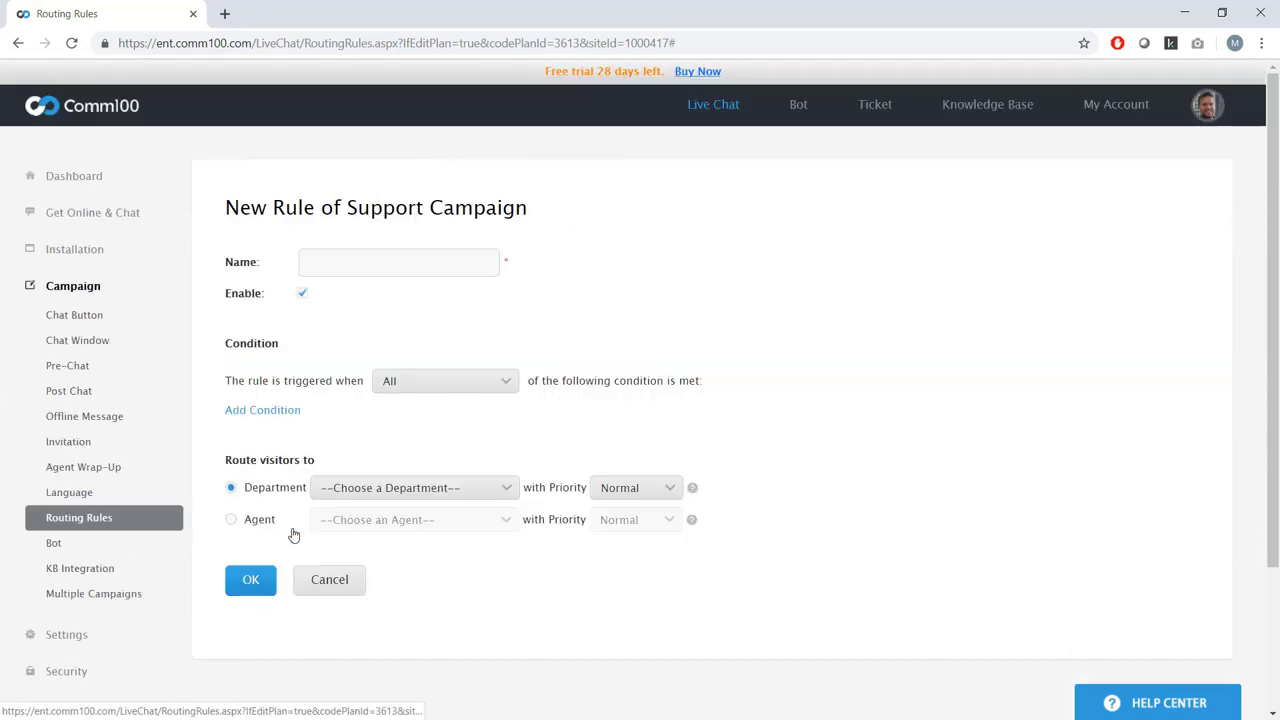
left_click(286, 410)
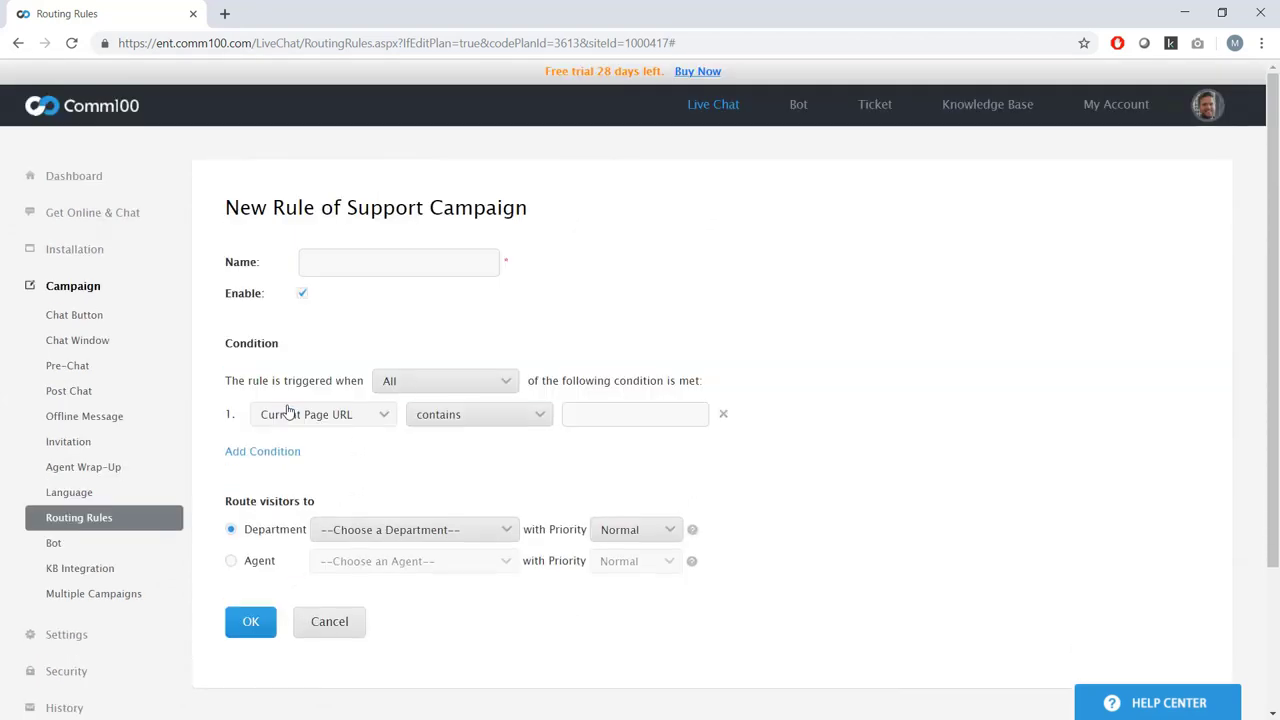
left_click(357, 427)
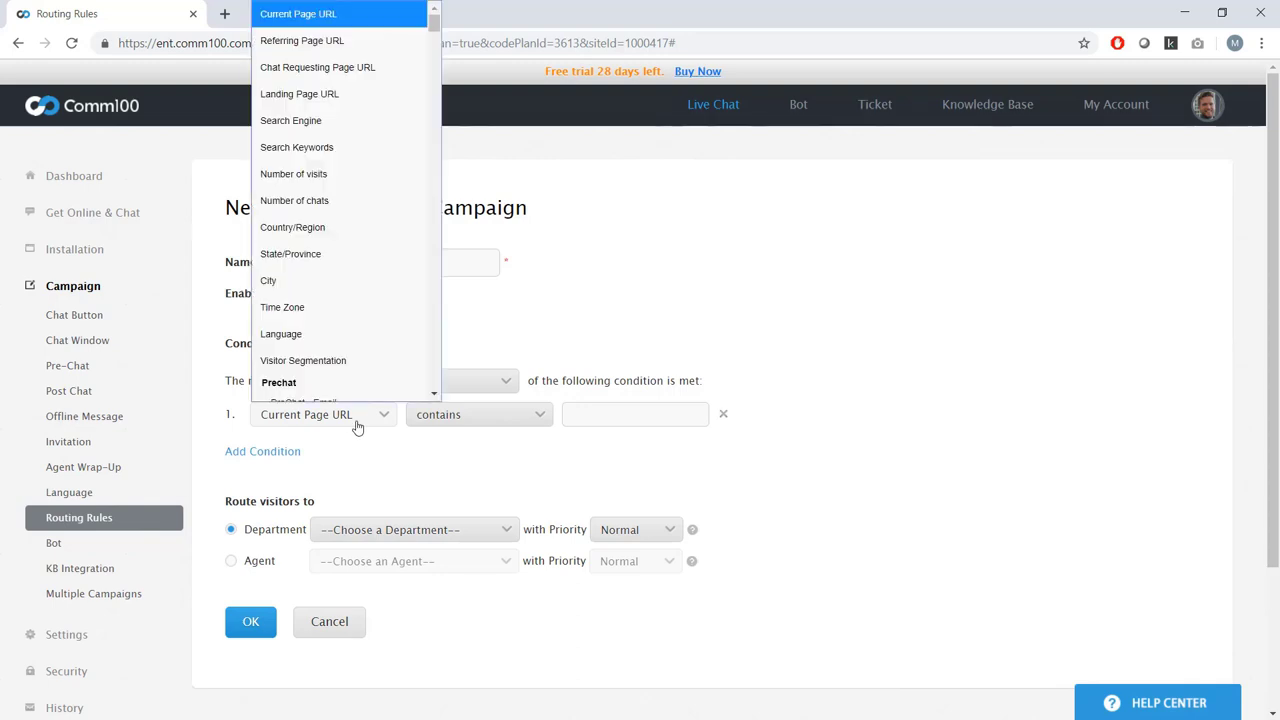
left_click(372, 24)
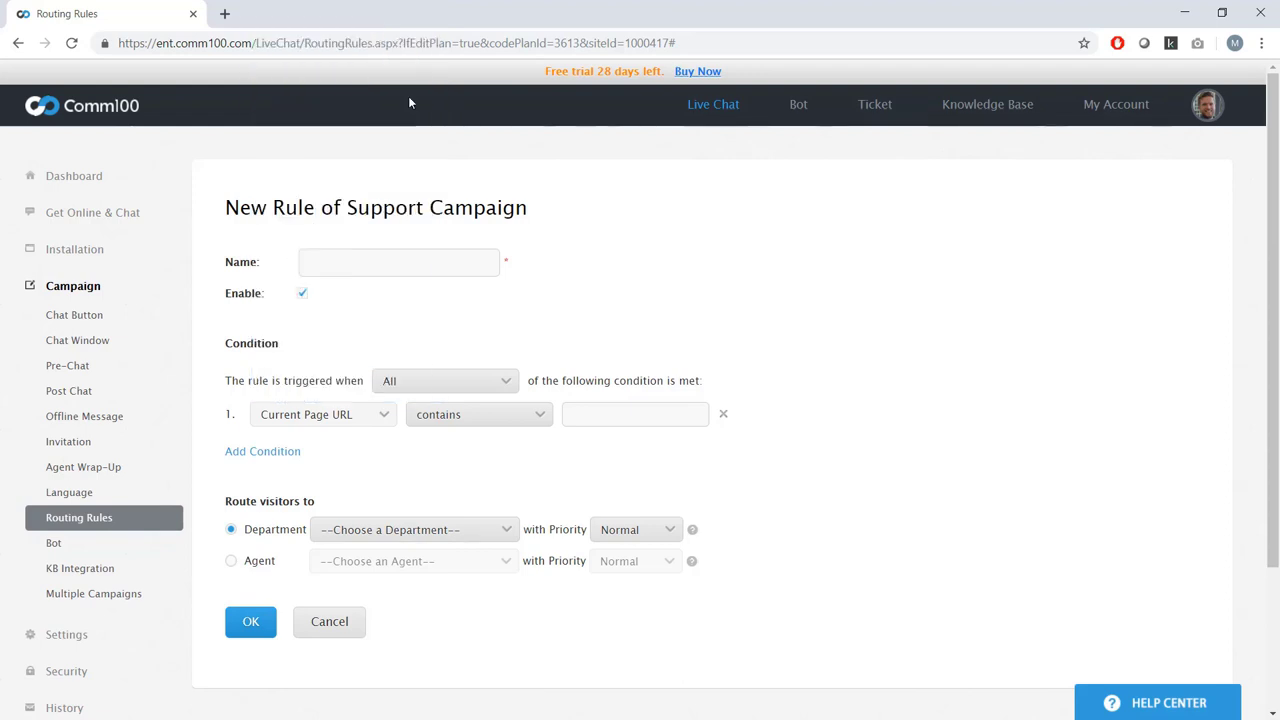
left_click(594, 411)
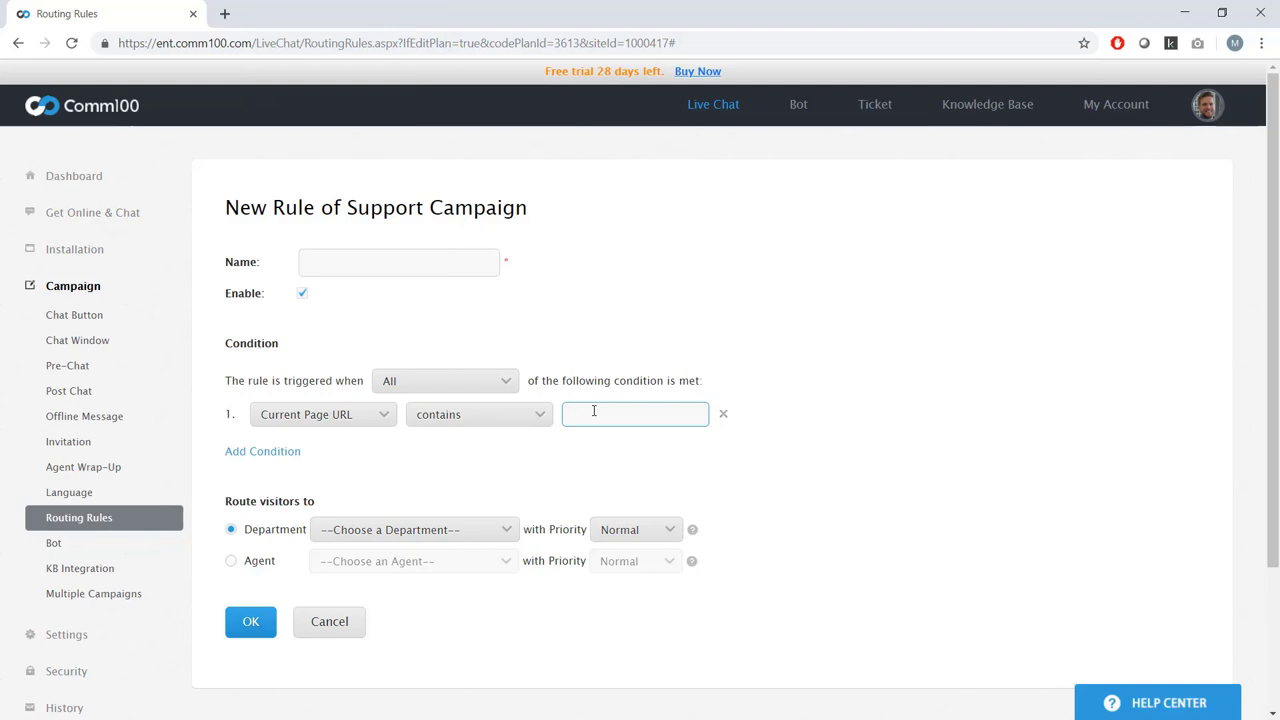
type("Pricing")
left_click(365, 414)
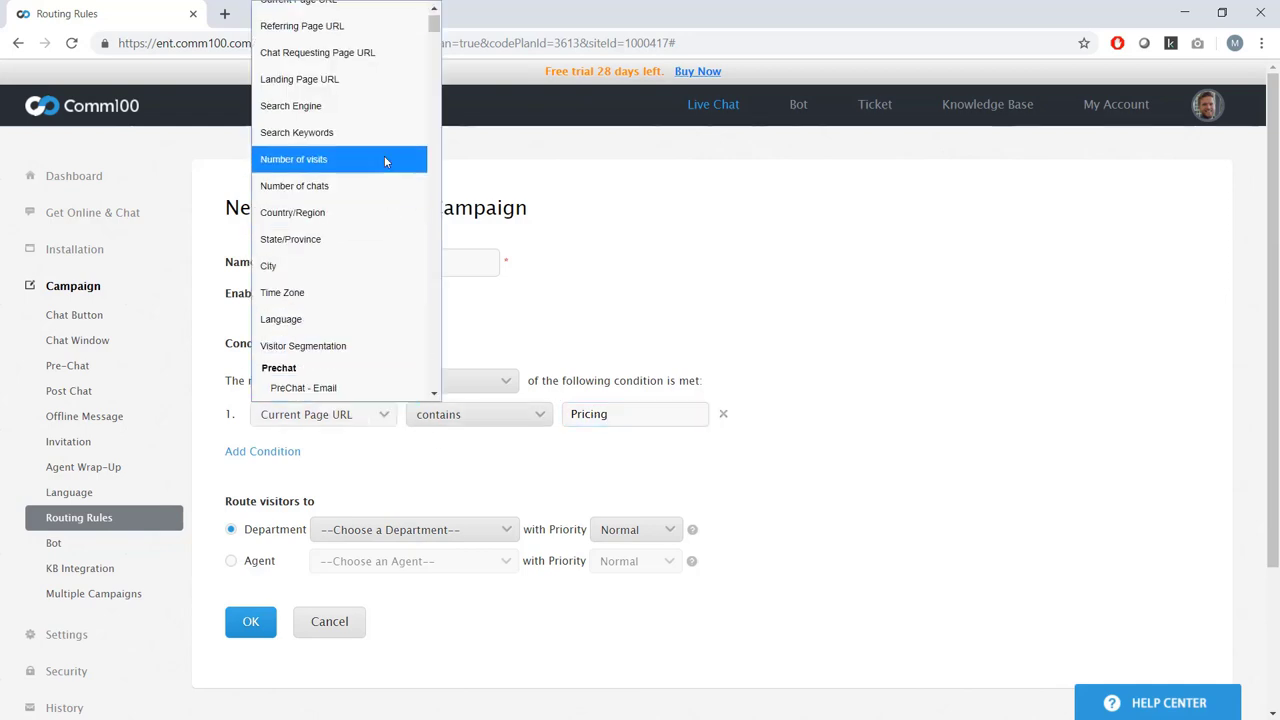
scroll(386, 157, "up", 1)
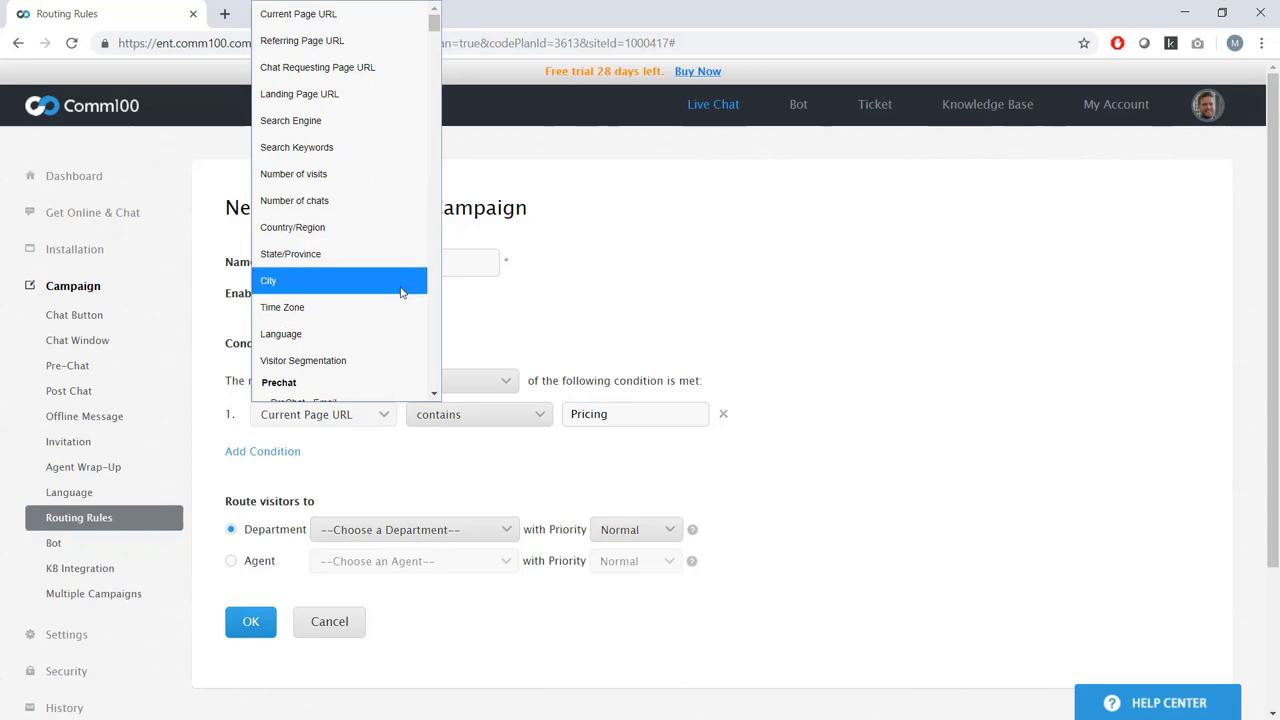
scroll(400, 291, "down", 2)
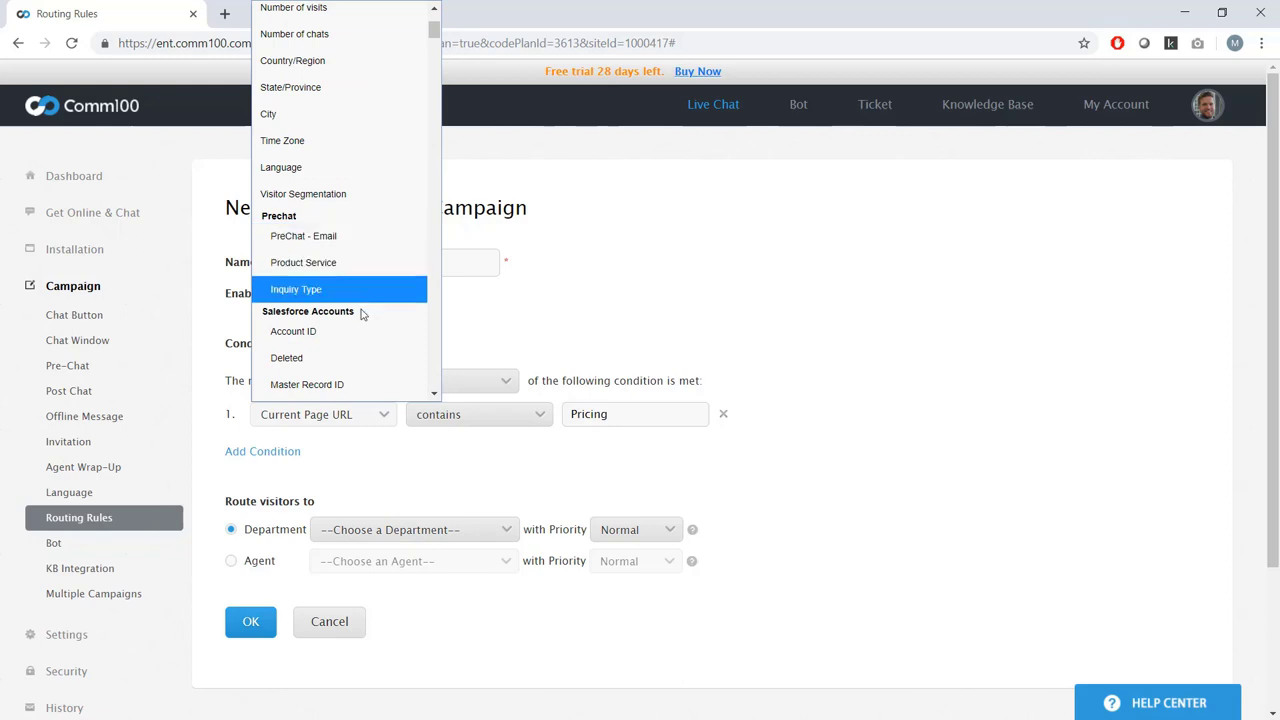
scroll(362, 310, "down", 2)
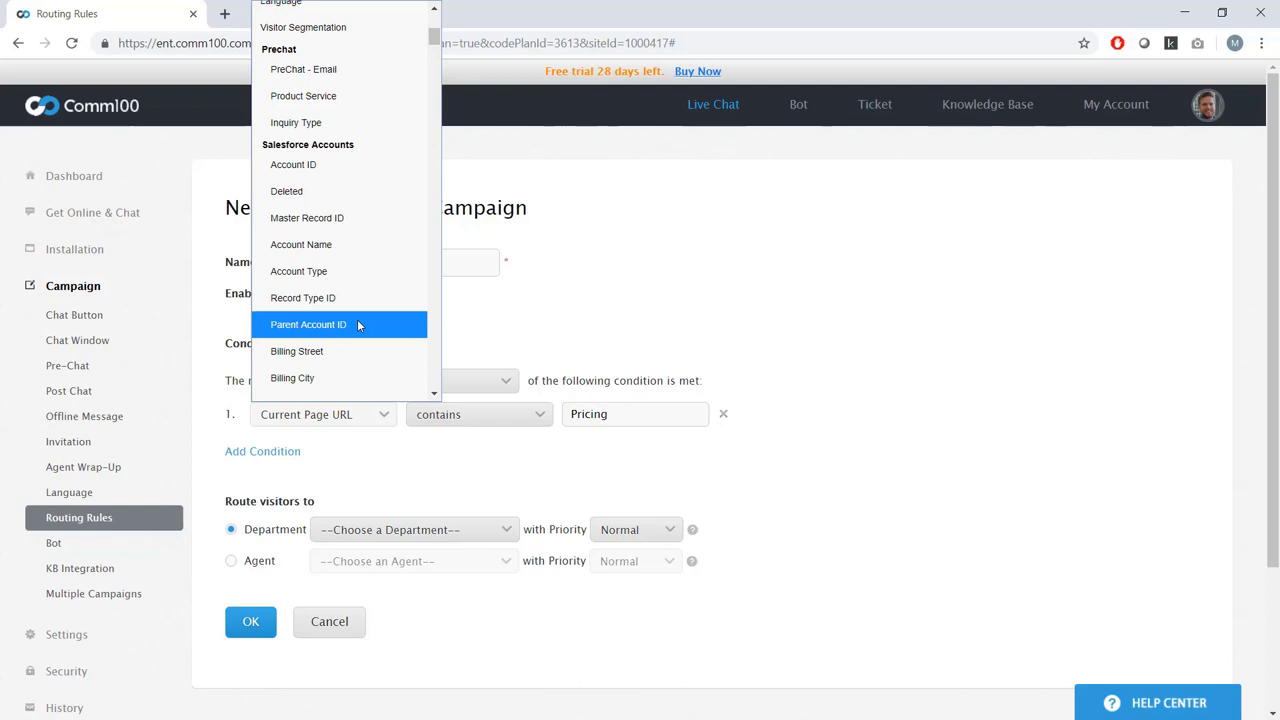
left_click(336, 628)
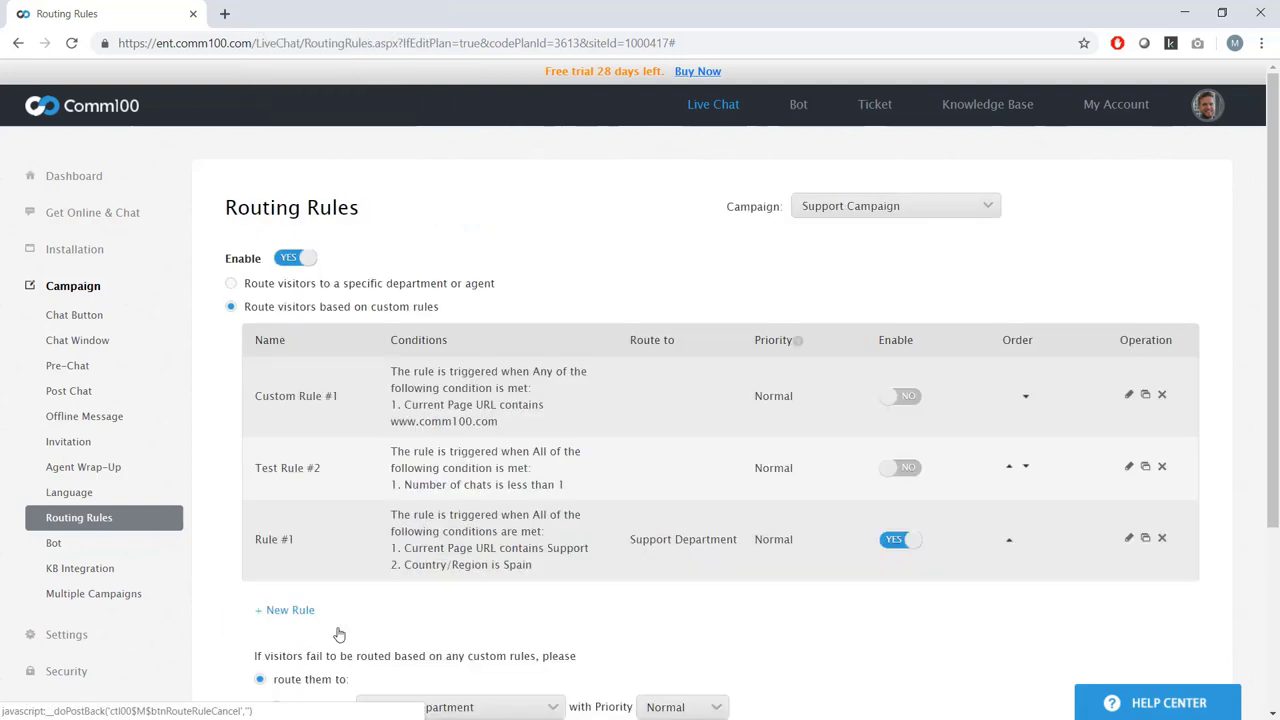
Step: Route all Support Campaign visitors to the Support Department and save the routing changes
left_click(308, 286)
left_click(310, 316)
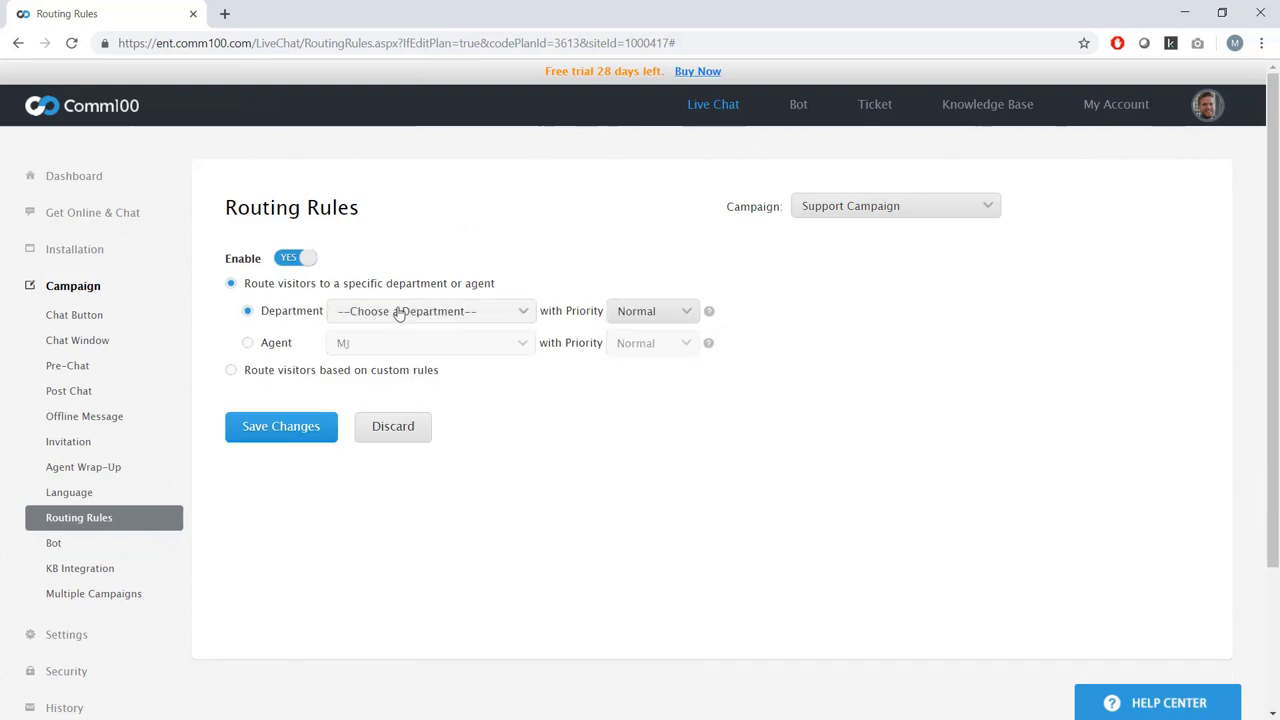
left_click(420, 313)
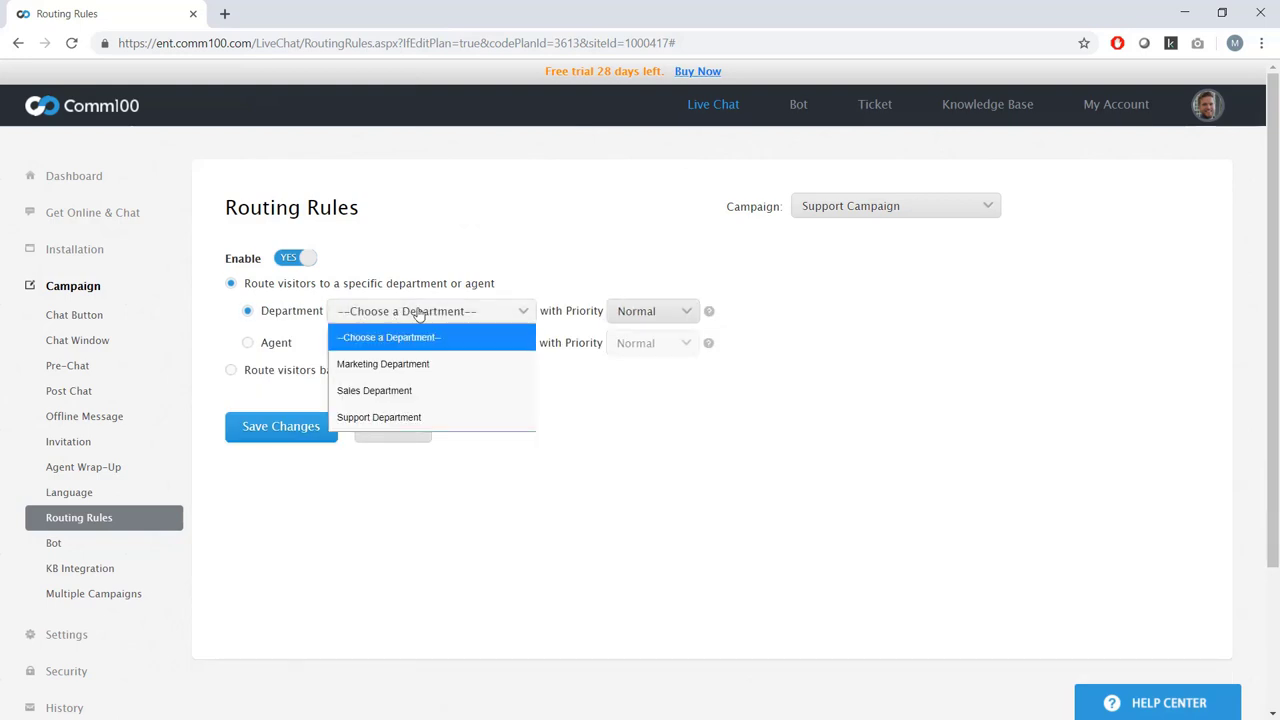
left_click(275, 343)
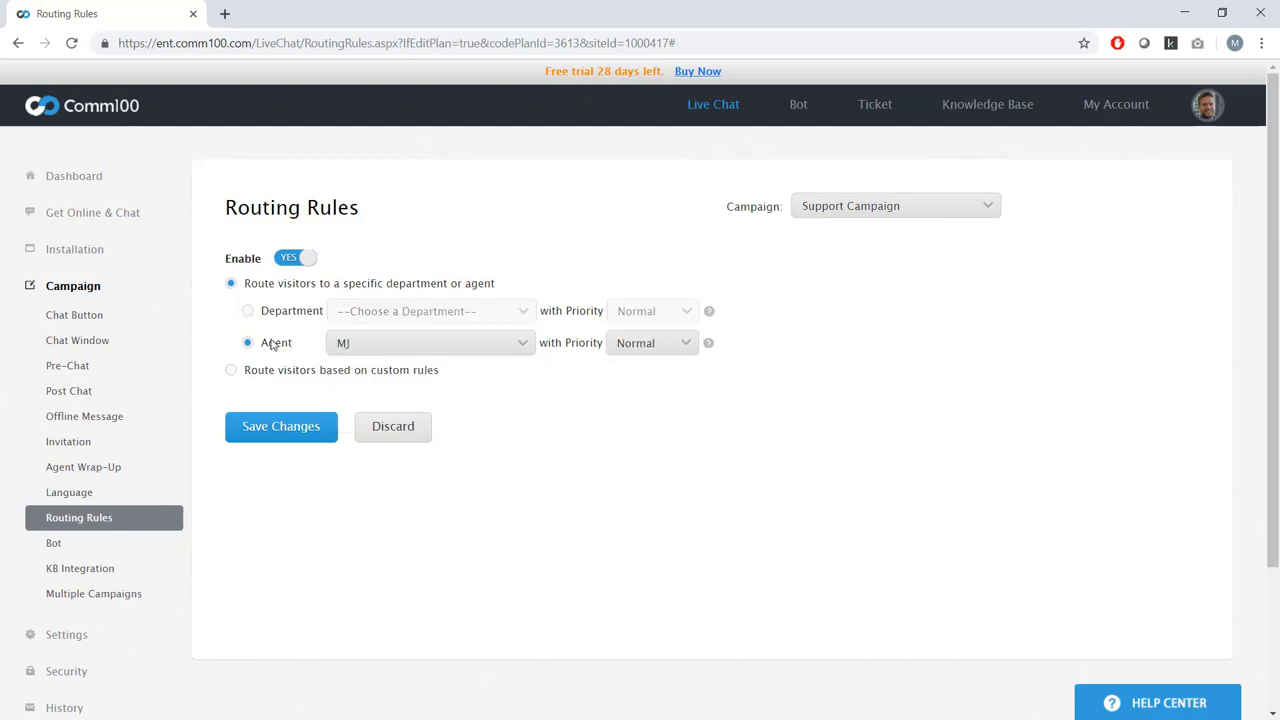
left_click(282, 313)
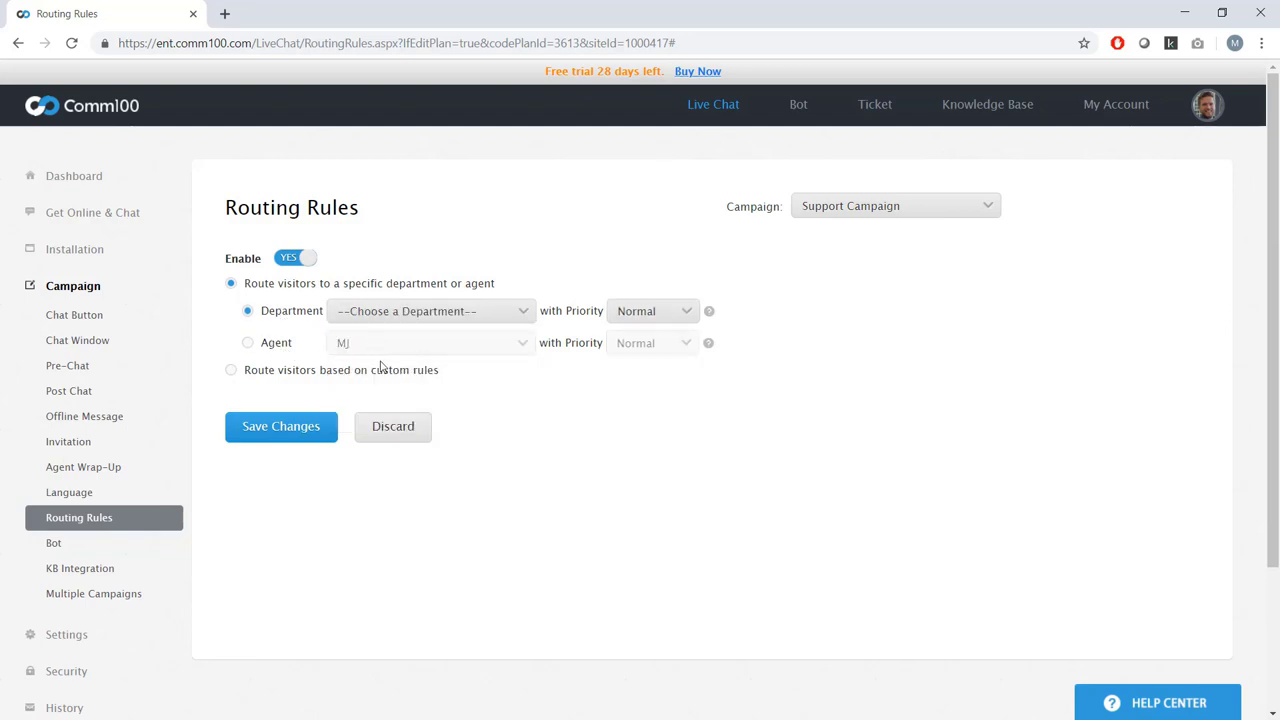
left_click(412, 318)
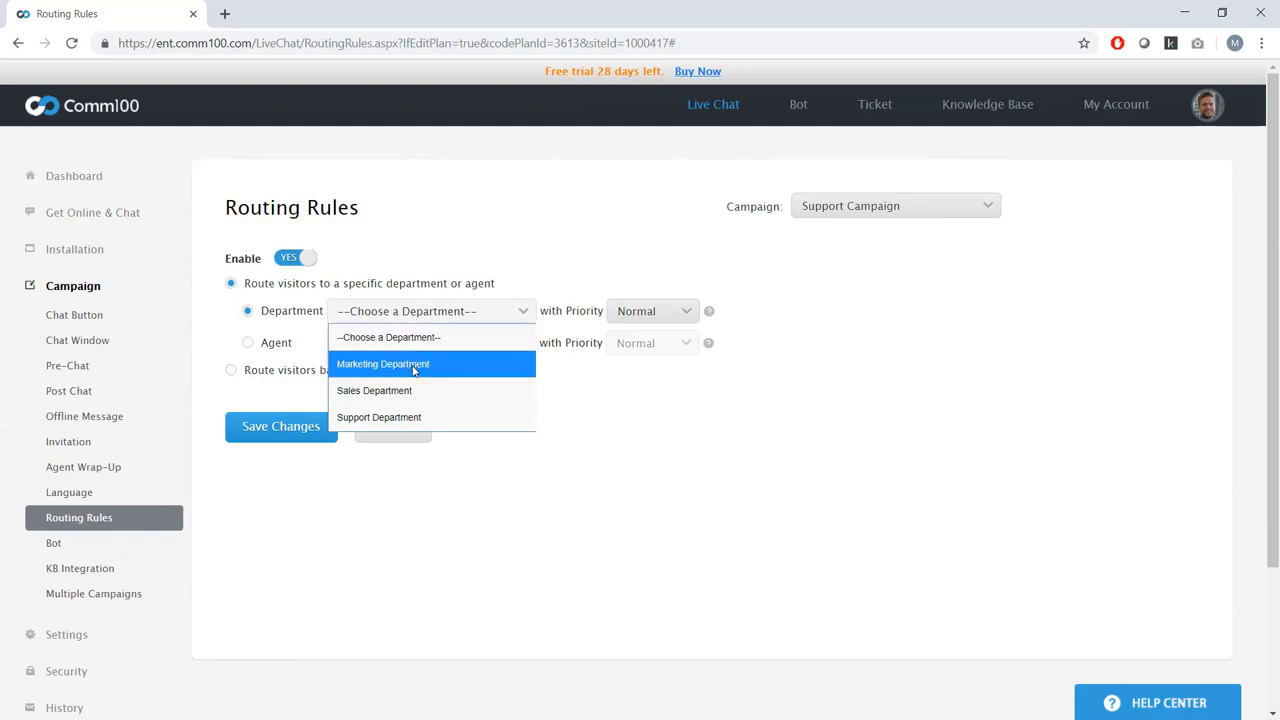
left_click(408, 419)
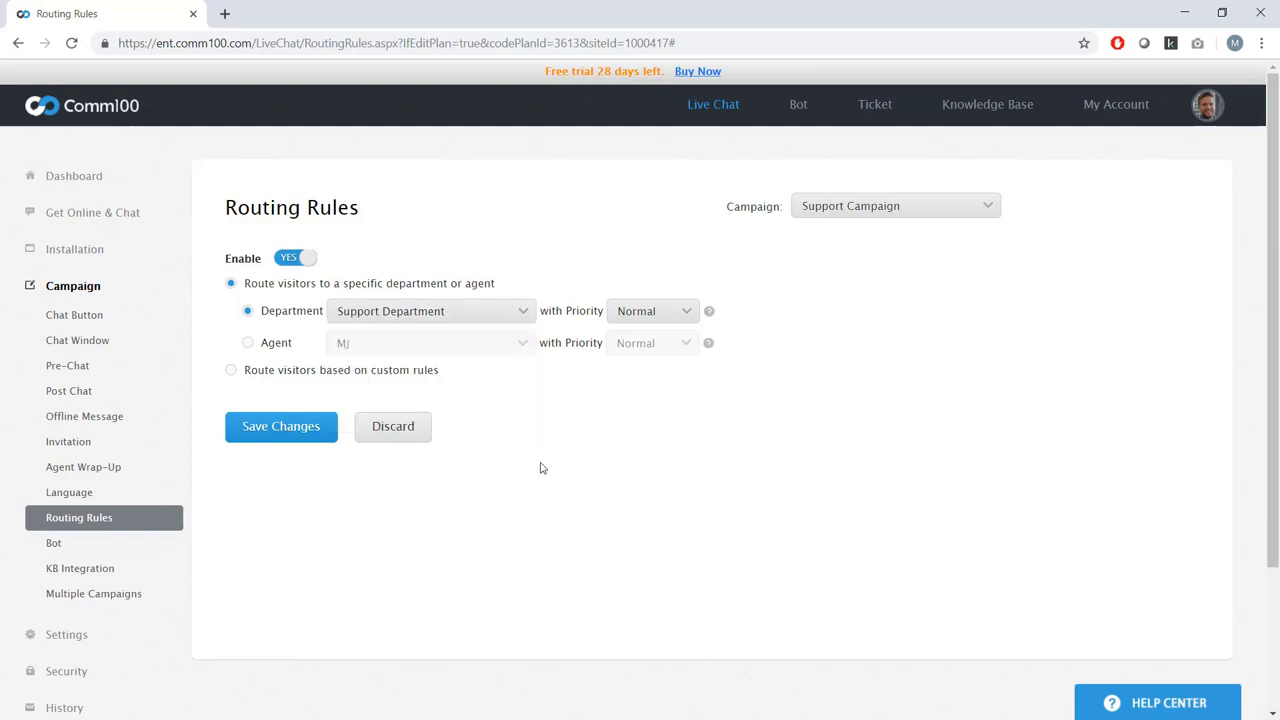
left_click(328, 438)
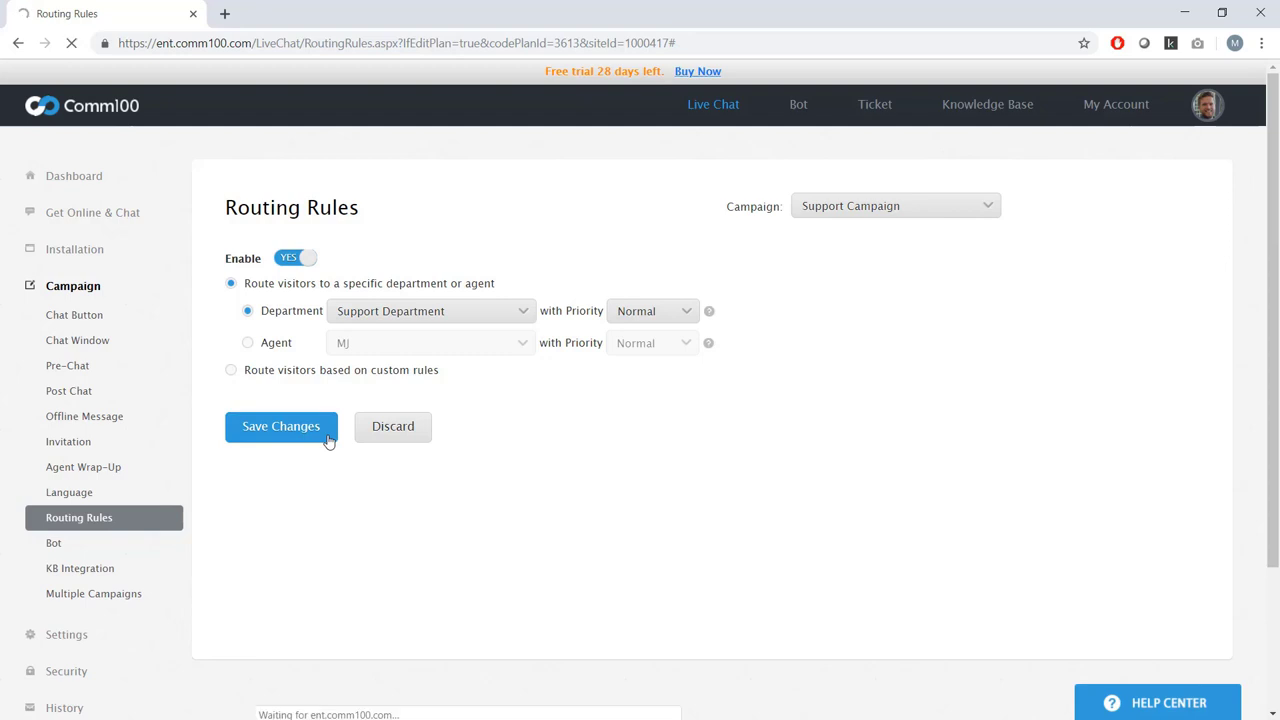
scroll(142, 570, "down", 1)
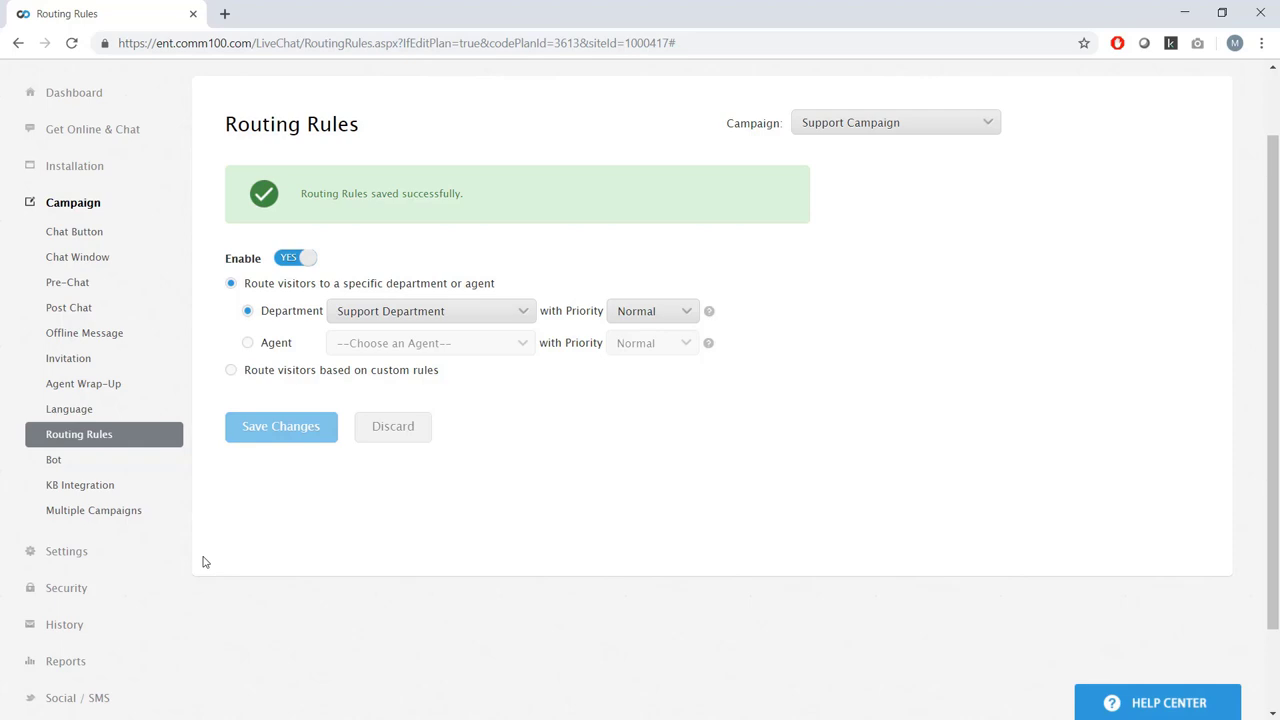
left_click(68, 553)
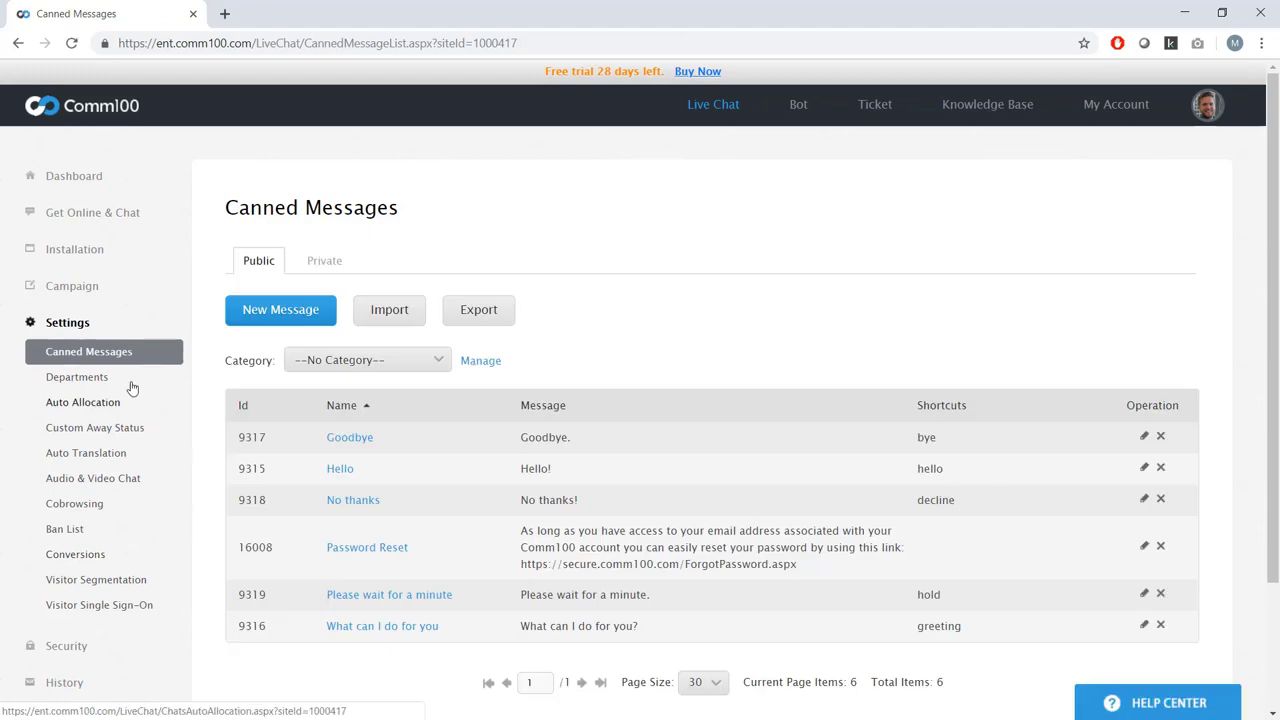
Step: Open Auto Allocation settings and leave Marketing Department's chat allocation rule on Capability Weighted
left_click(116, 407)
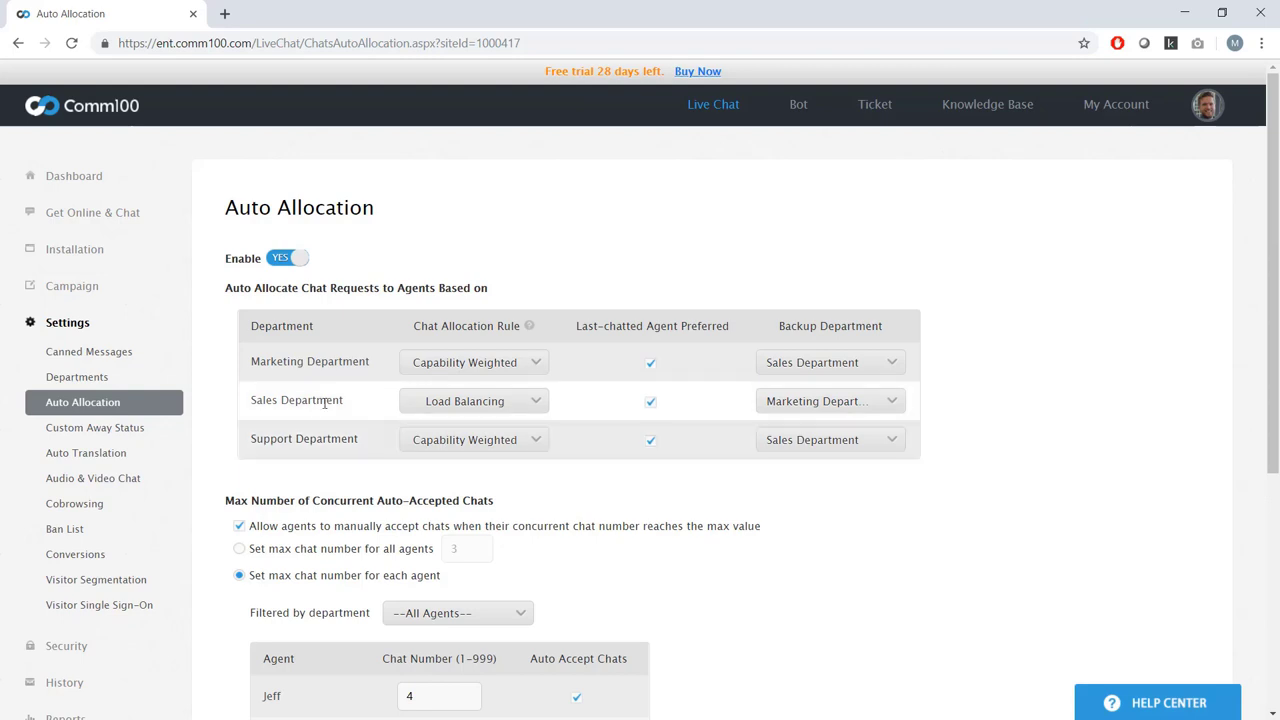
left_click(480, 366)
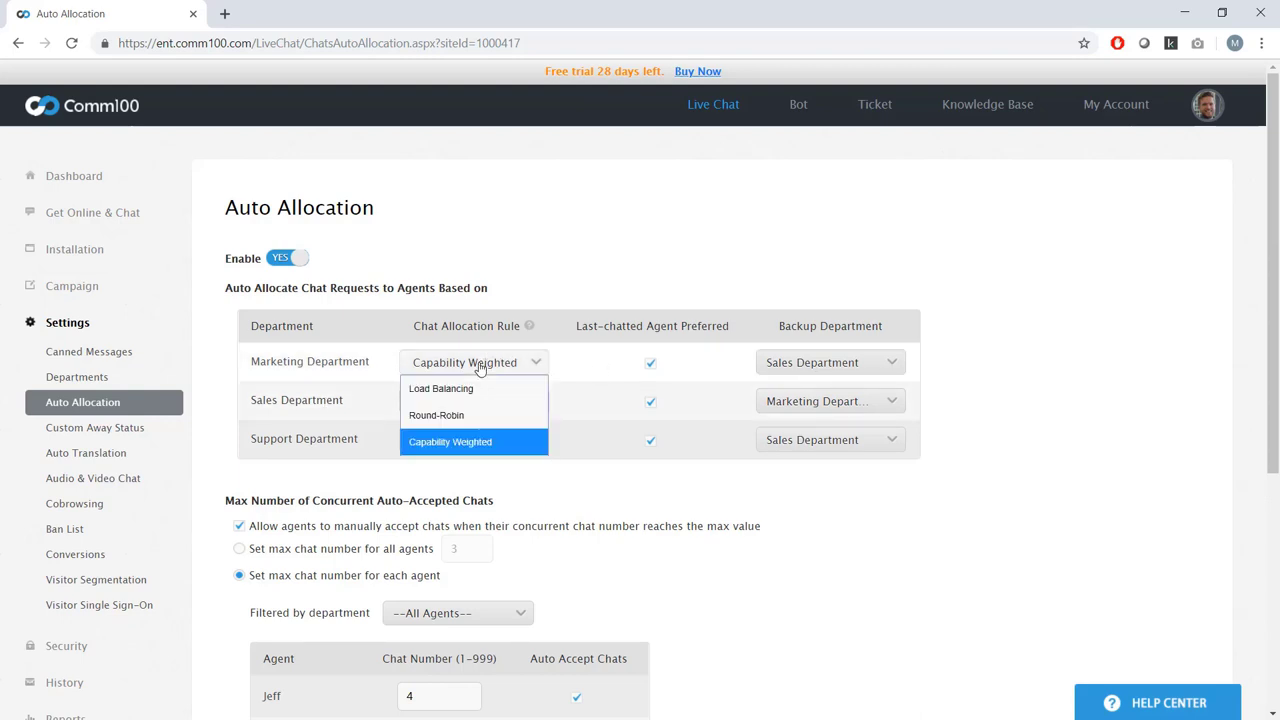
left_click(450, 442)
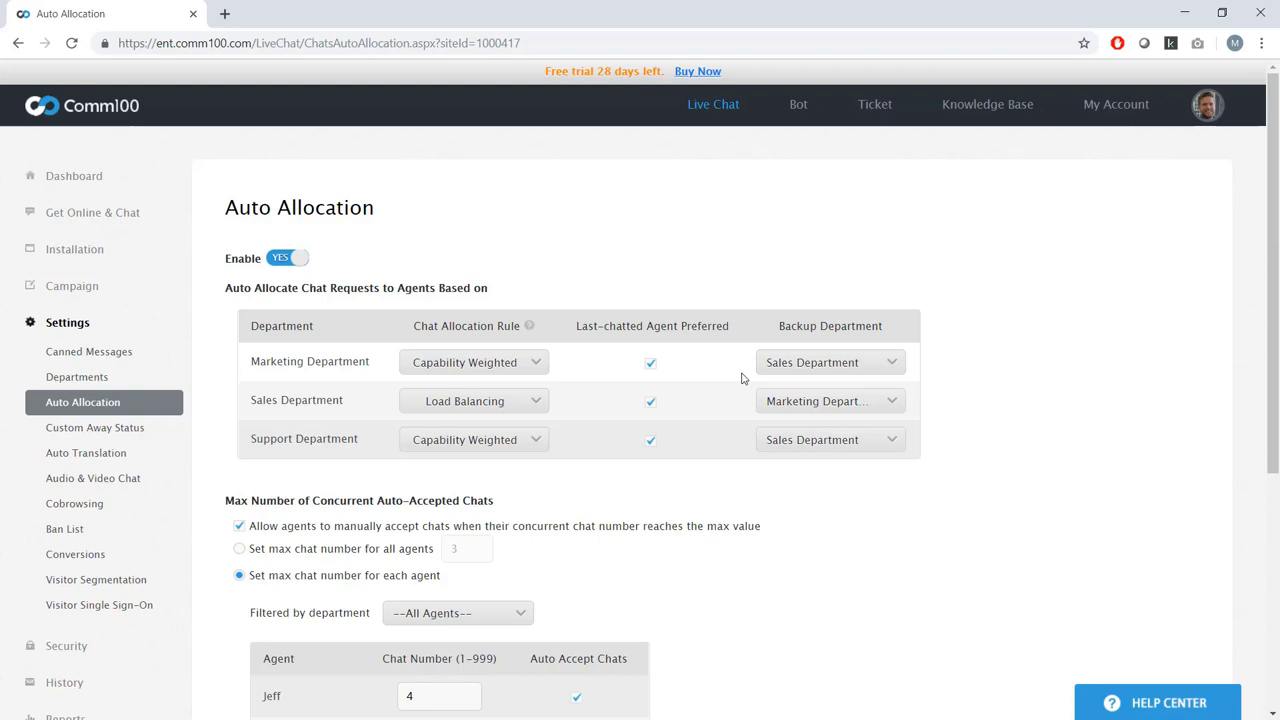
scroll(802, 543, "down", 3)
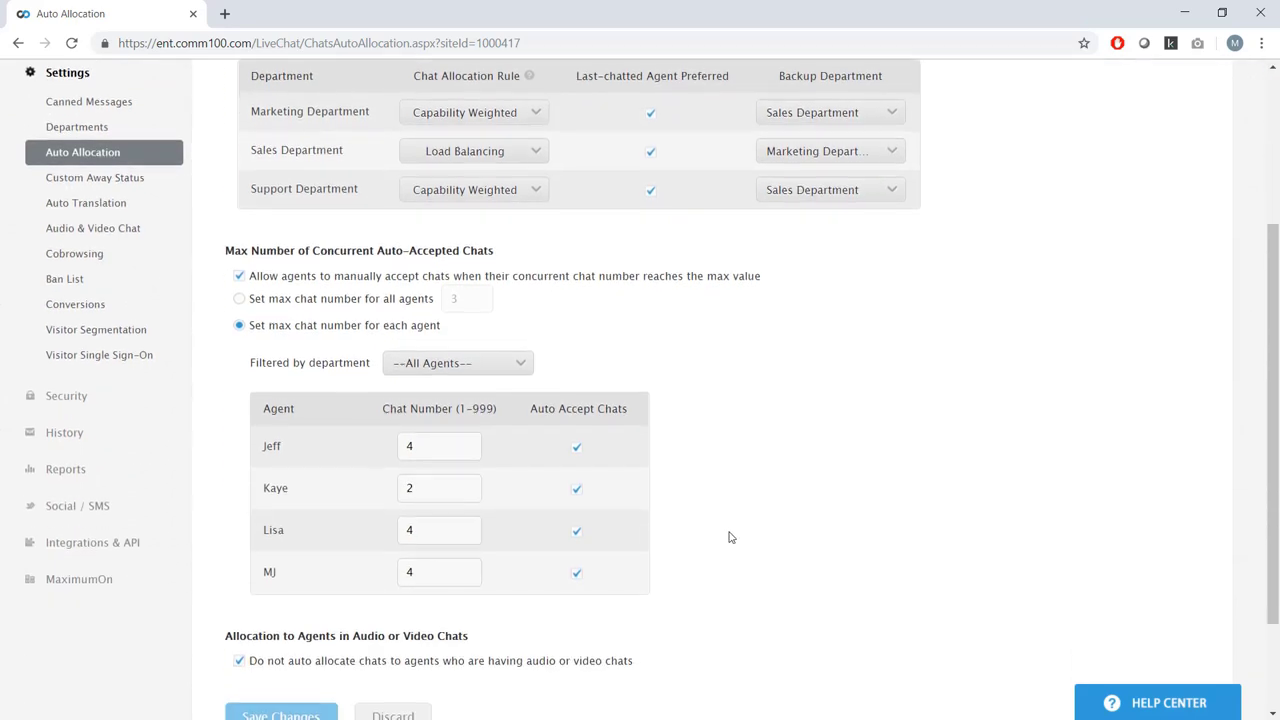